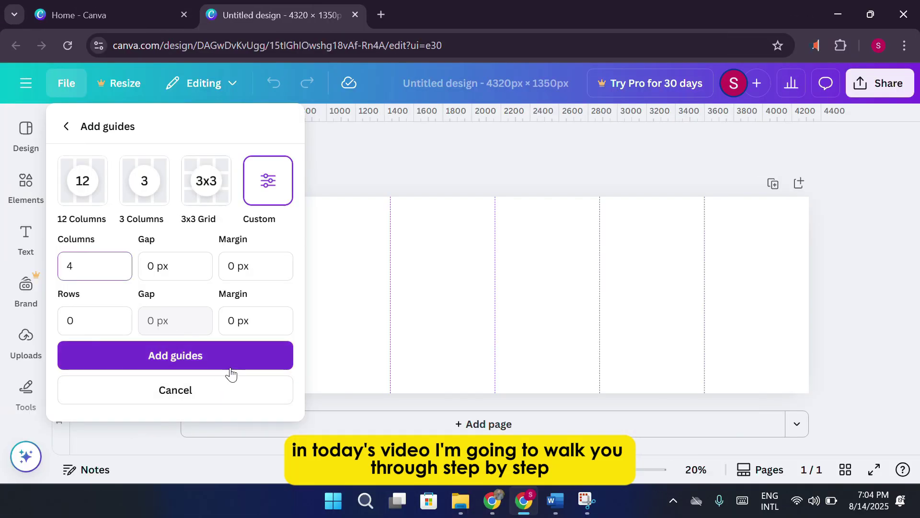
- Apply the four column guides and turn the Hyper LOCAL text into a small pink SWIPE cue
click(232, 368)
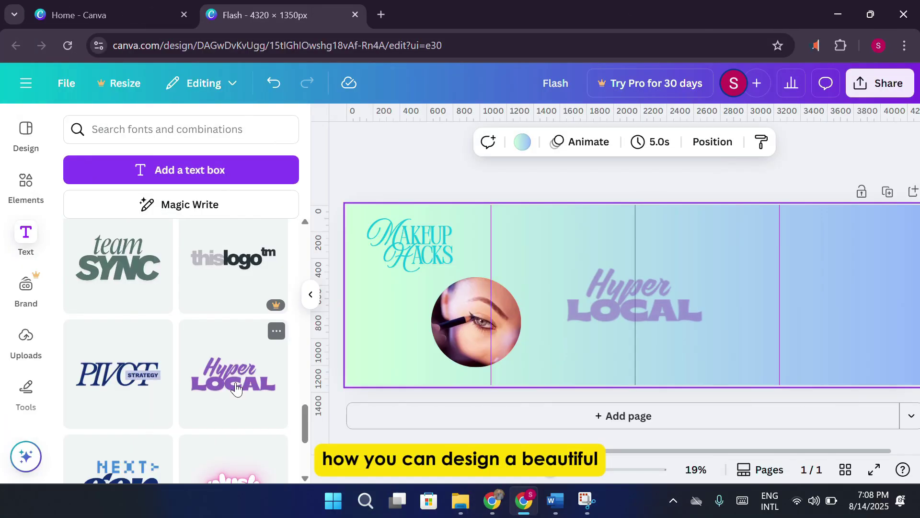
double_click(637, 287)
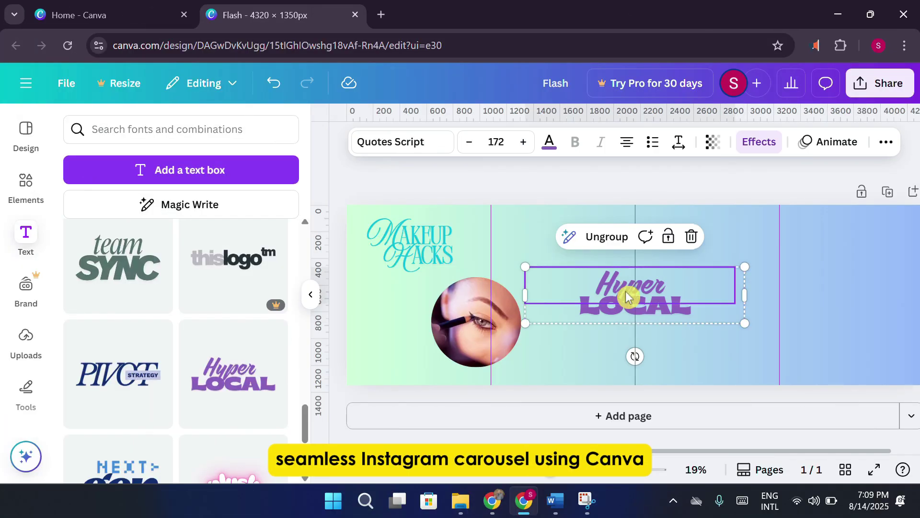
text(SWIPE)
key(Delete)
drag(649, 324, 409, 398)
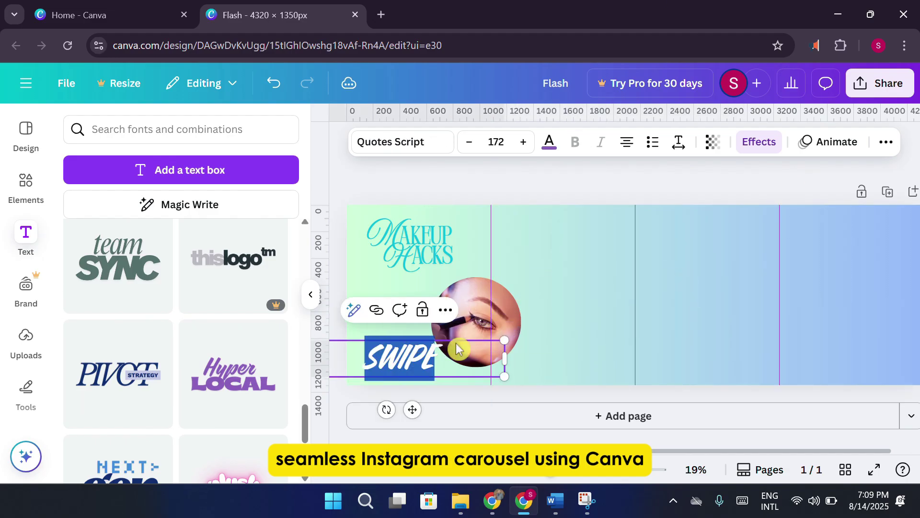
click(549, 141)
click(274, 425)
drag(505, 377, 460, 364)
click(575, 327)
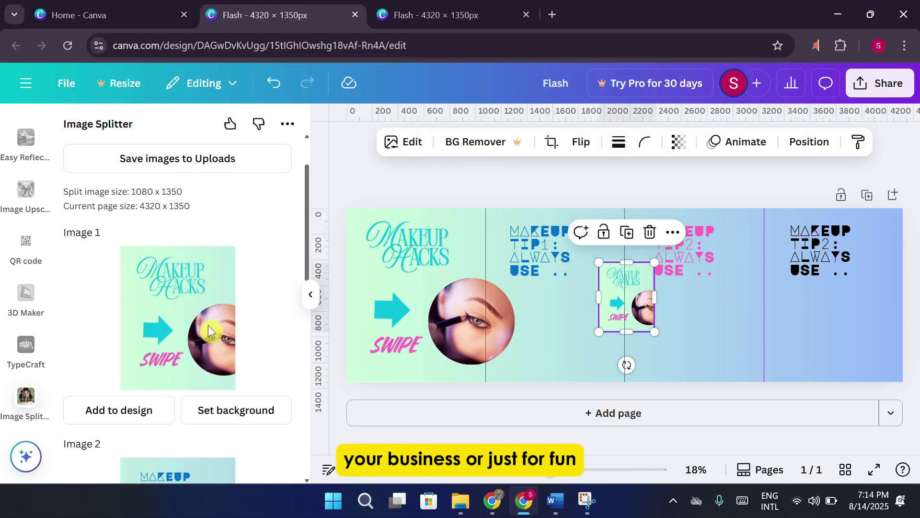
- Delete the carousel thumbnails, add a blank second page, and search new designs for 'instagram'
scroll(209, 329, down, 5)
scroll(201, 311, down, 7)
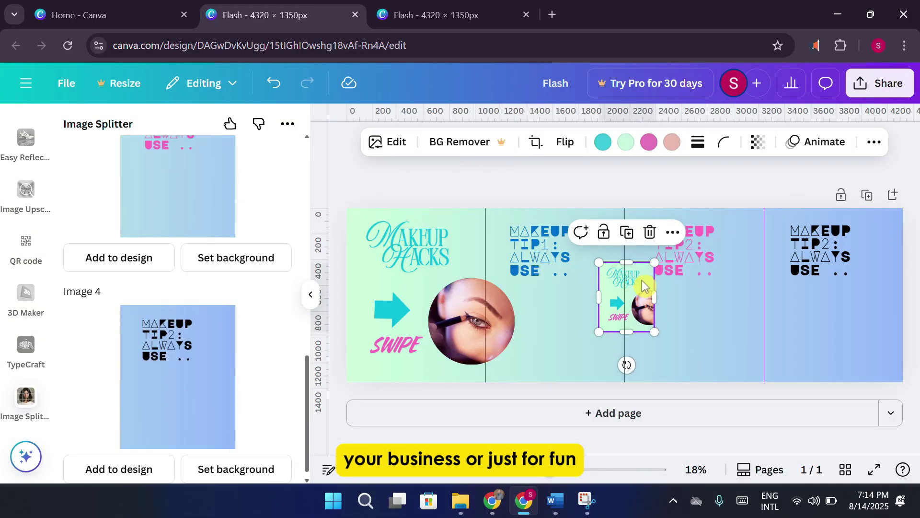
drag(643, 294, 637, 343)
key(Delete)
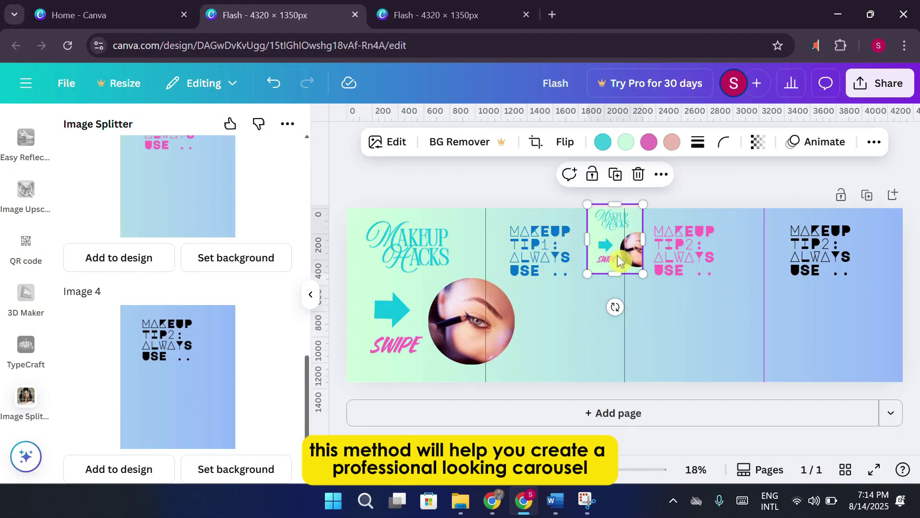
key(ctrl+Return)
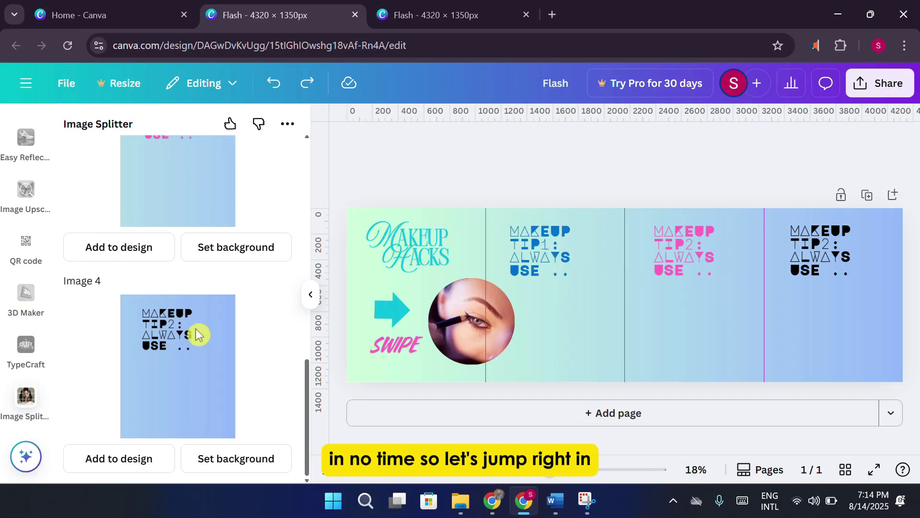
scroll(193, 301, up, 10)
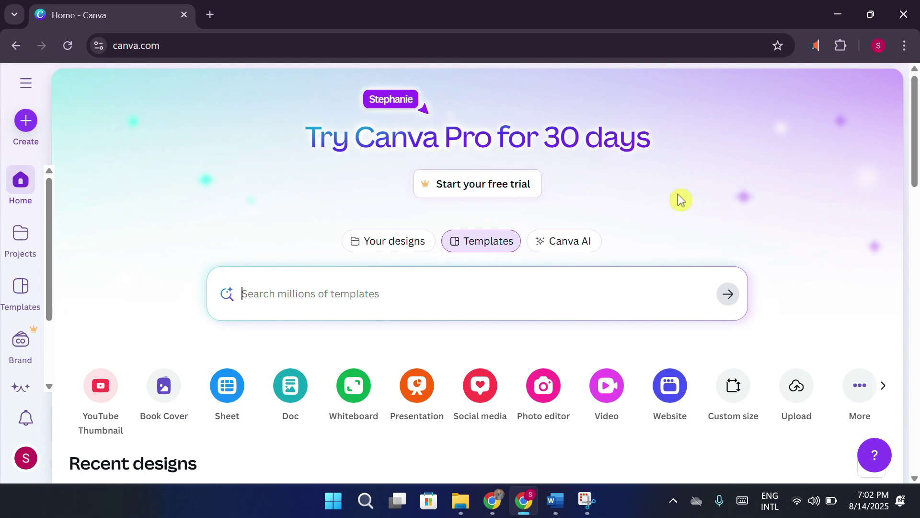
click(25, 125)
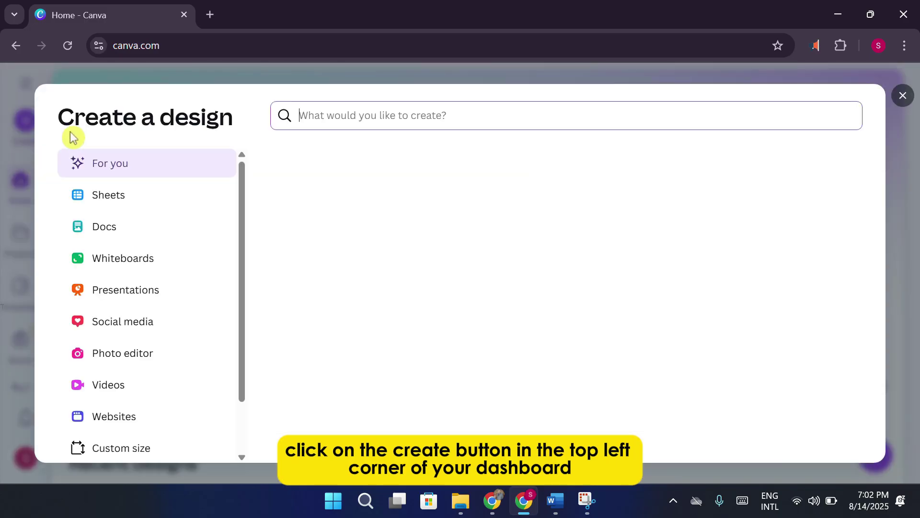
text(instagram)
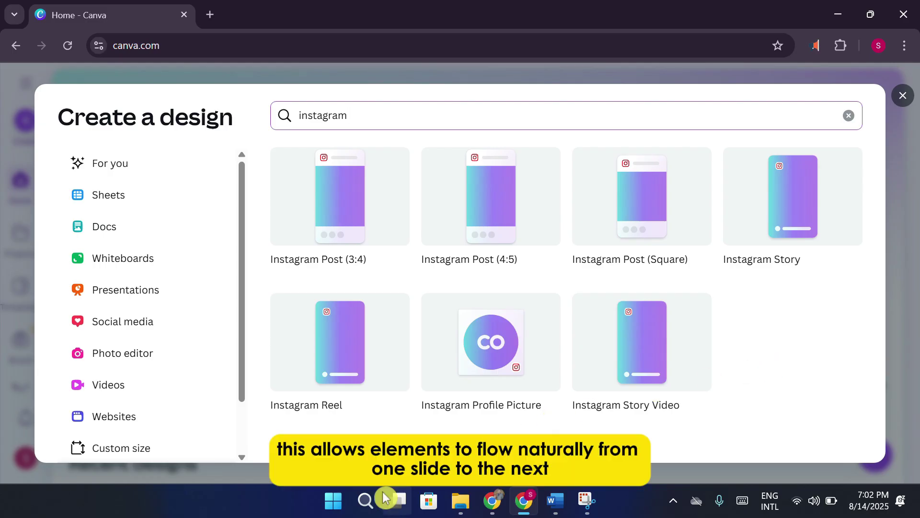
- Launch Calculator, compute 1080 × 4 = 4,320 for the carousel width, then close it
text(calcu)
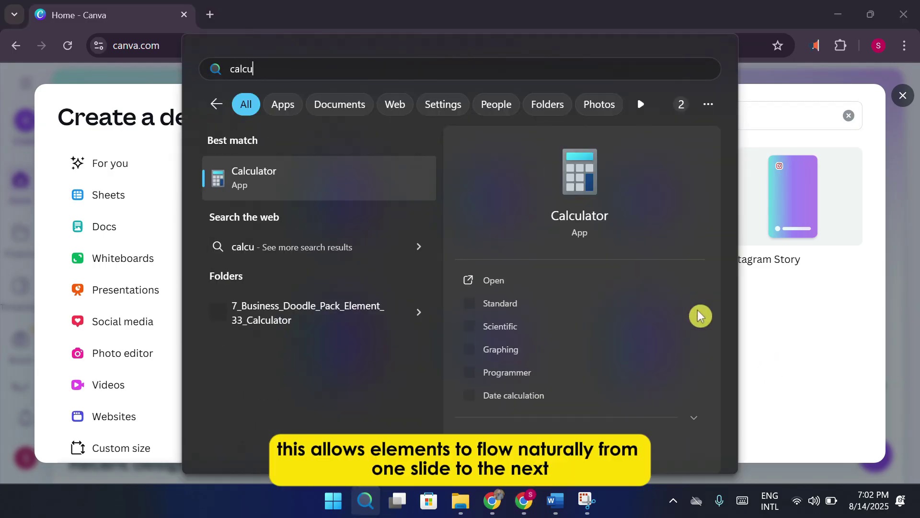
key(Return)
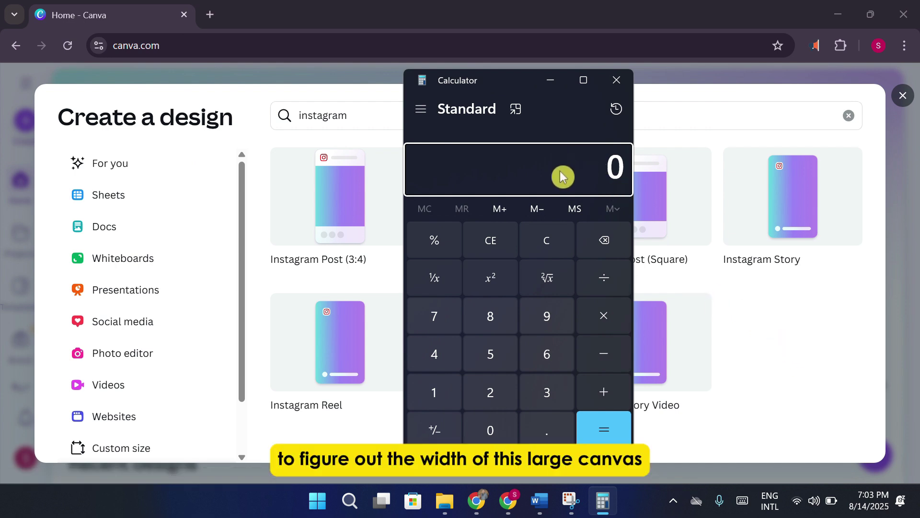
mouse_move(767, 289)
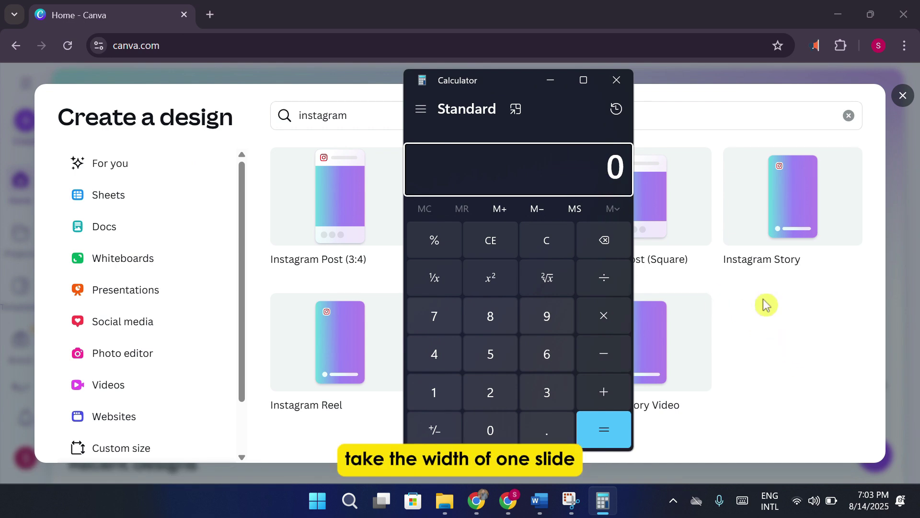
click(457, 389)
click(472, 424)
click(499, 315)
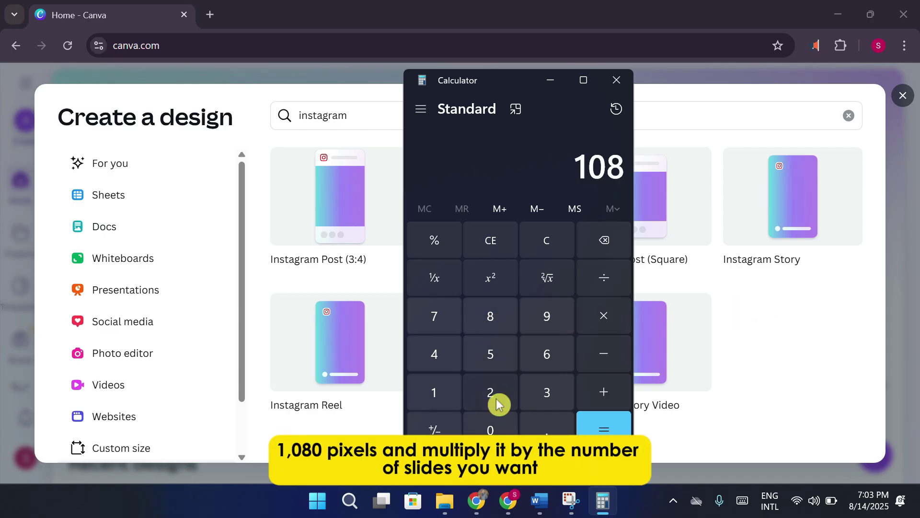
click(495, 426)
click(598, 327)
click(422, 354)
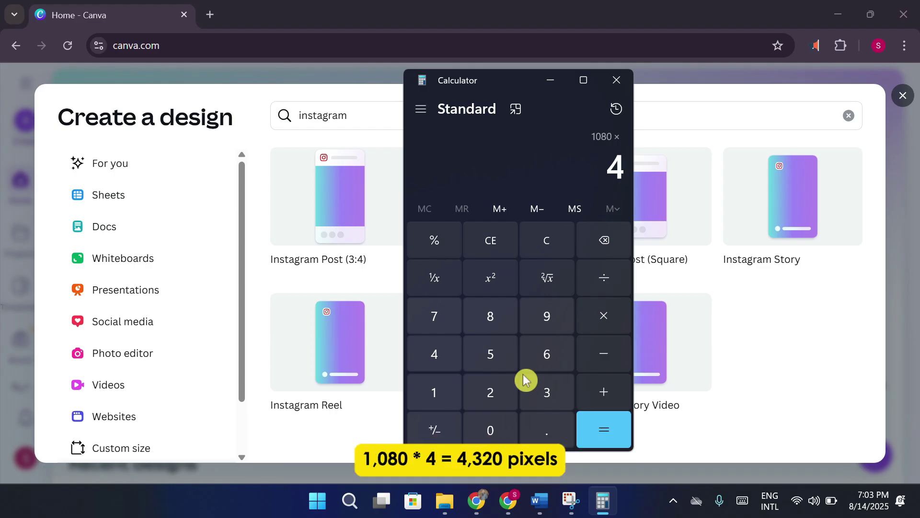
click(599, 430)
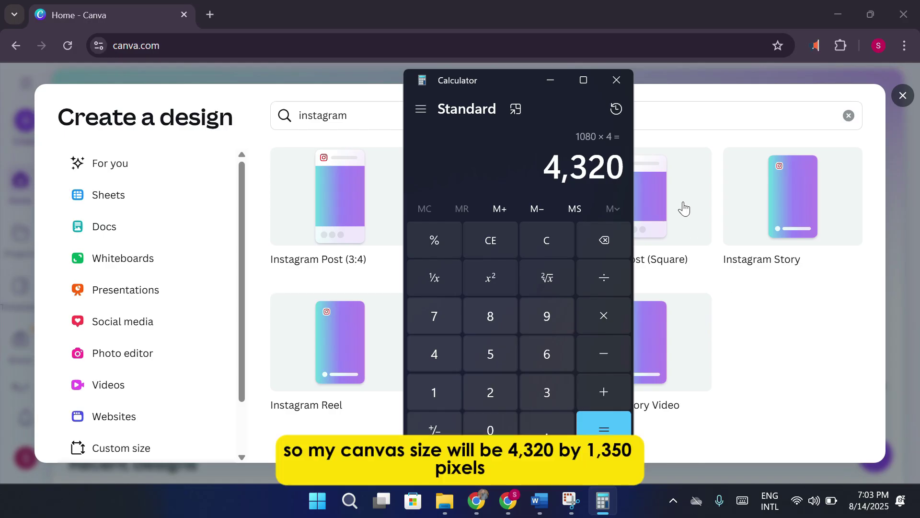
click(617, 80)
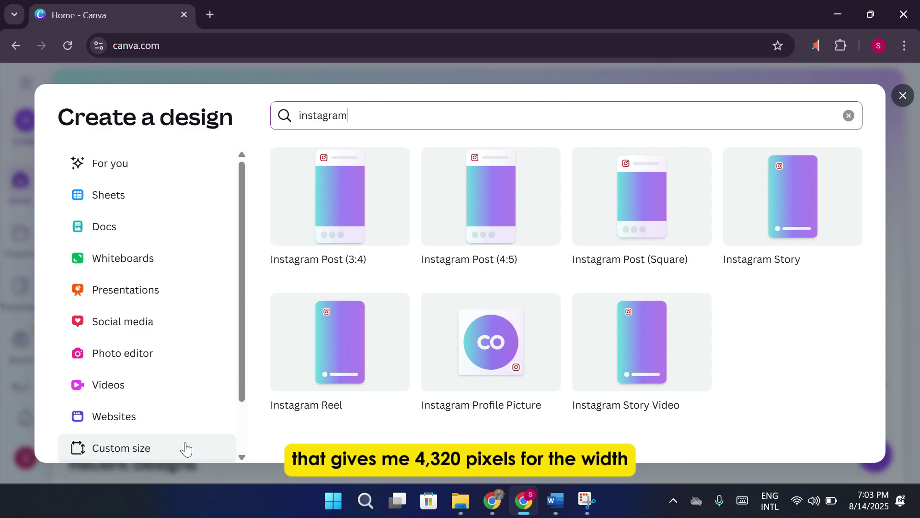
- Create a custom-size 4320 × 1350 px design and zoom so the page fills the view
click(186, 449)
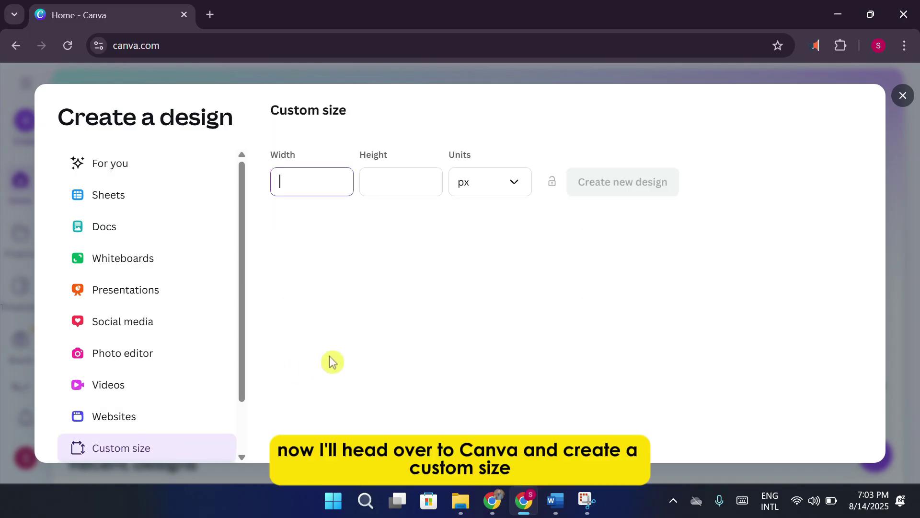
text(4320)
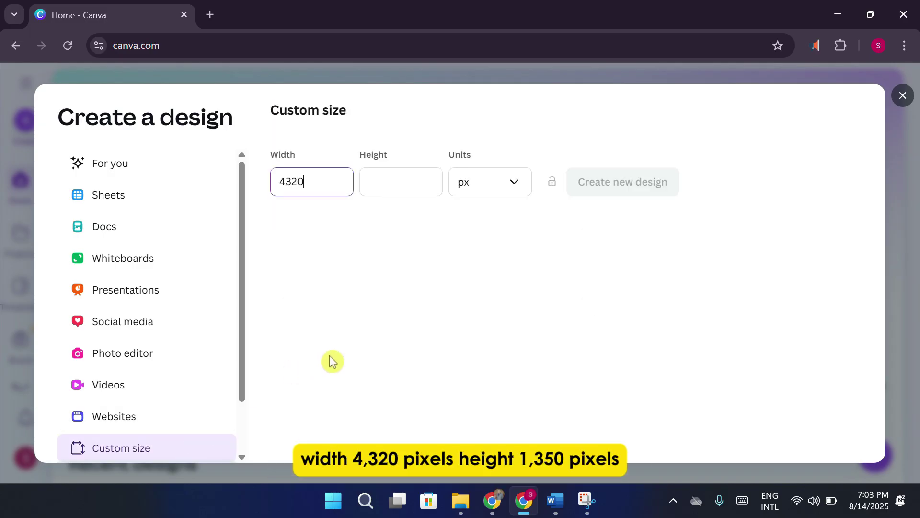
click(420, 188)
text(1350)
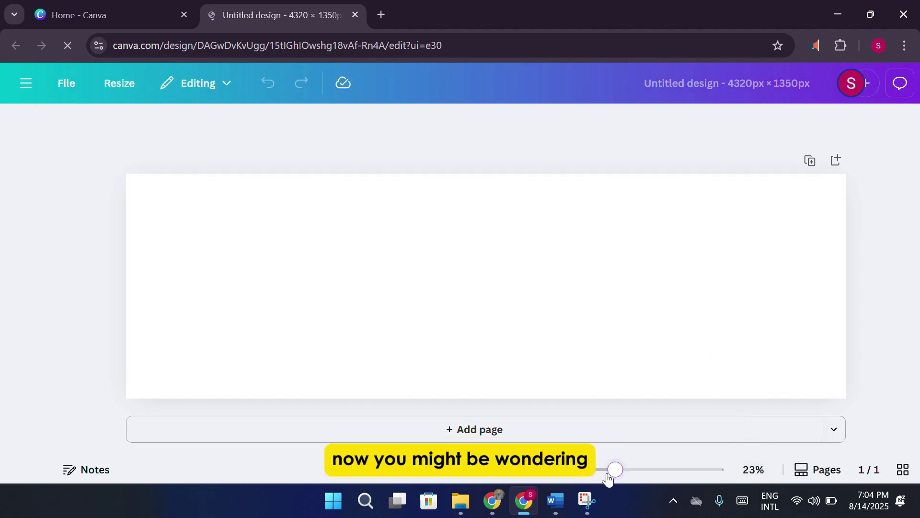
drag(612, 470, 599, 483)
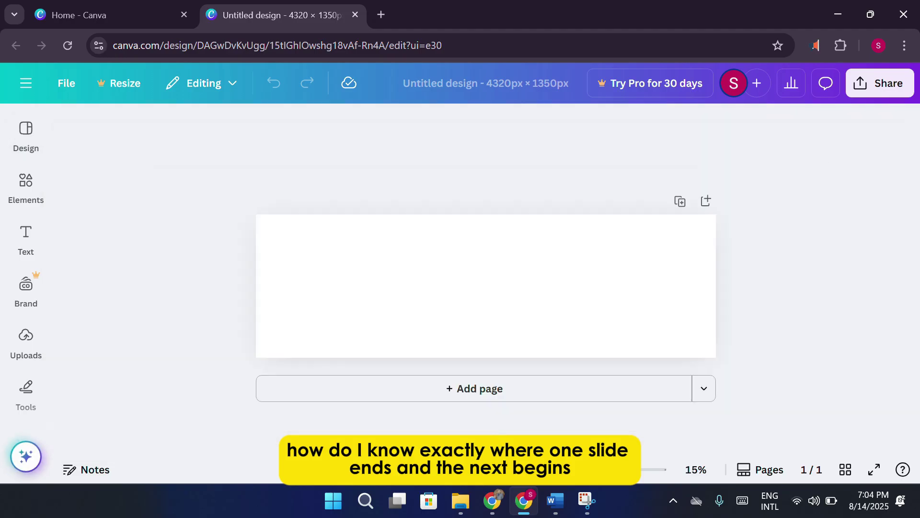
drag(544, 469, 550, 469)
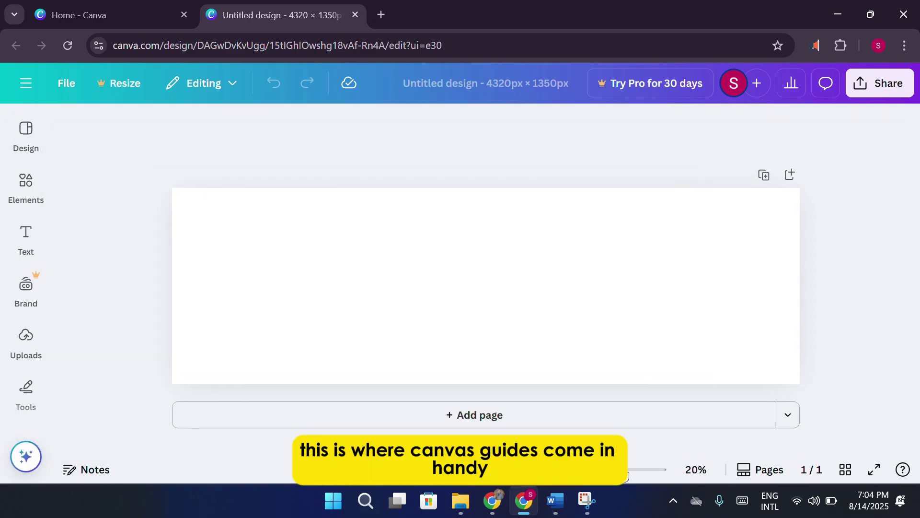
- Turn on rulers and guides in the design settings
click(68, 91)
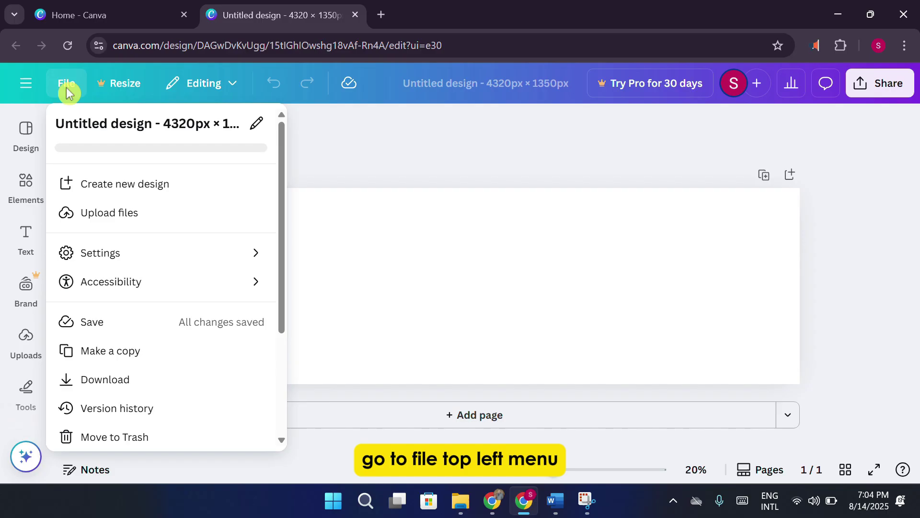
click(188, 259)
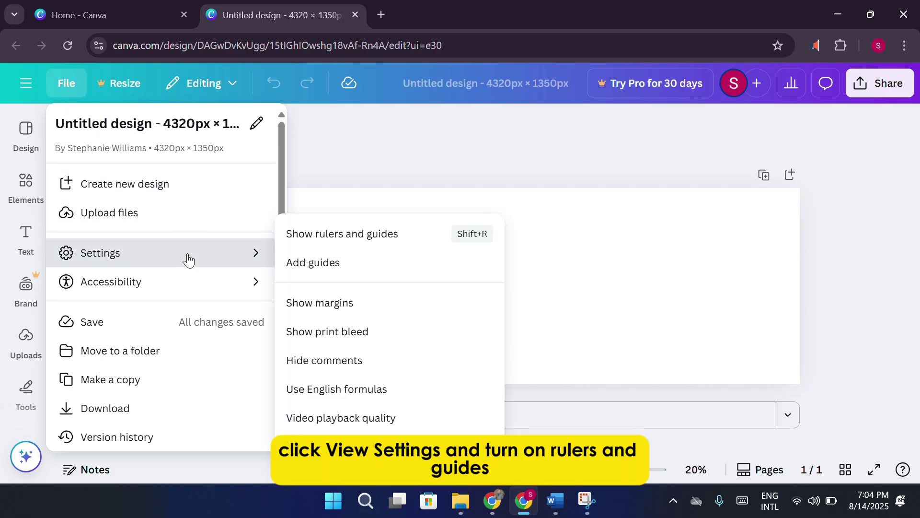
click(344, 234)
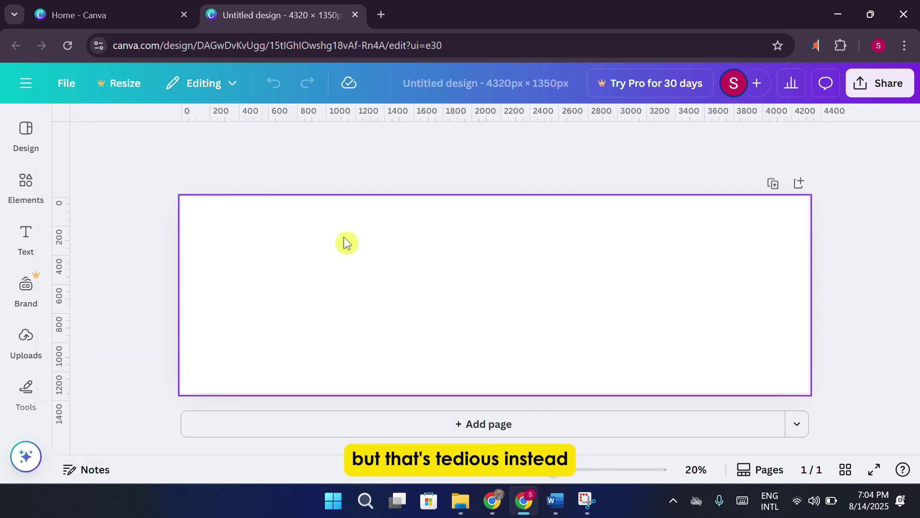
- Add custom guides with 4 columns and a 0 gap
click(65, 89)
mouse_move(158, 252)
click(401, 264)
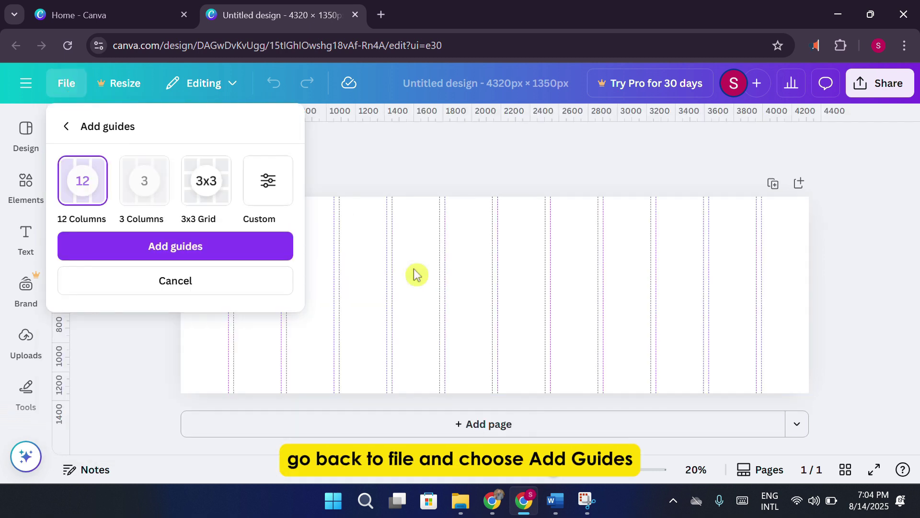
click(274, 187)
click(159, 263)
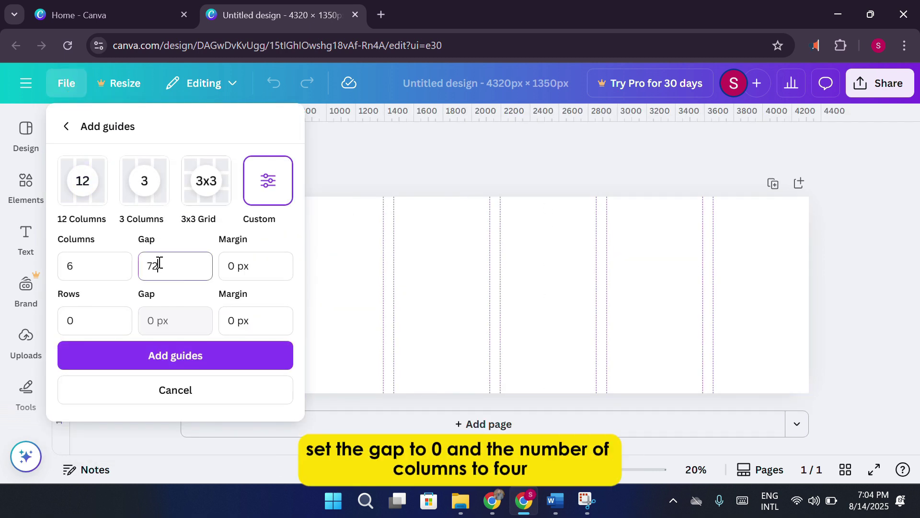
text(0)
click(118, 263)
text(4)
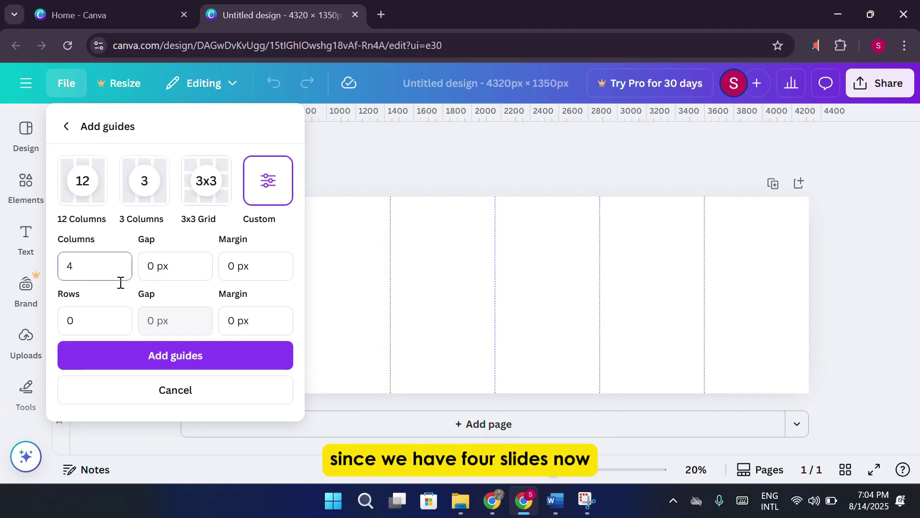
click(232, 363)
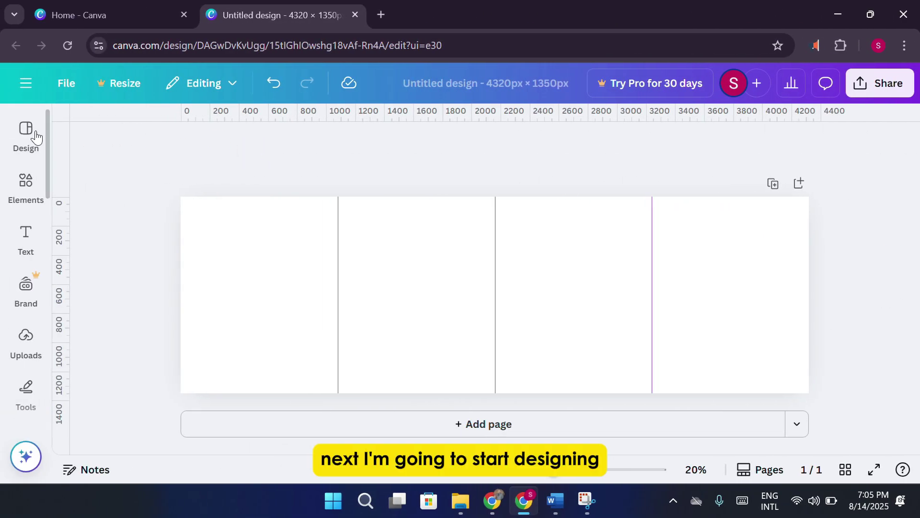
- Try yellow-pink, teal and purple gradients, then set the page background to the mint-to-blue gradient
click(17, 139)
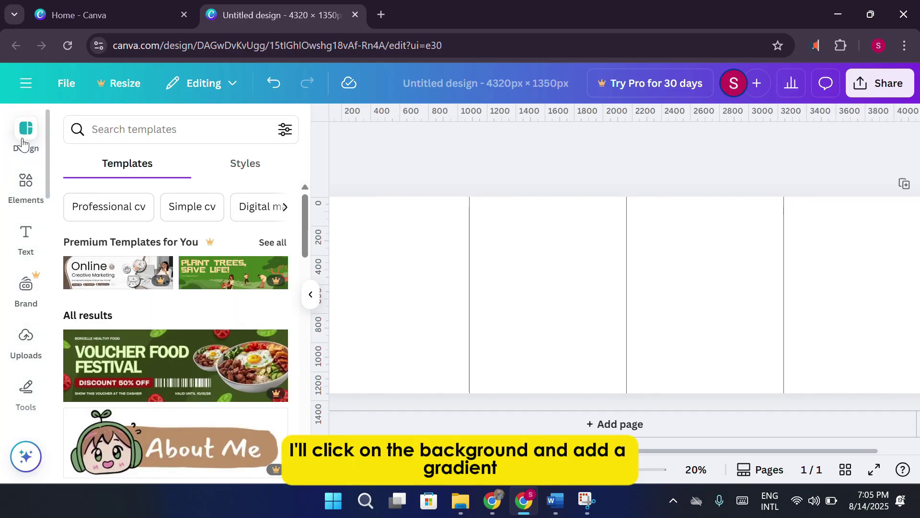
click(474, 250)
click(580, 144)
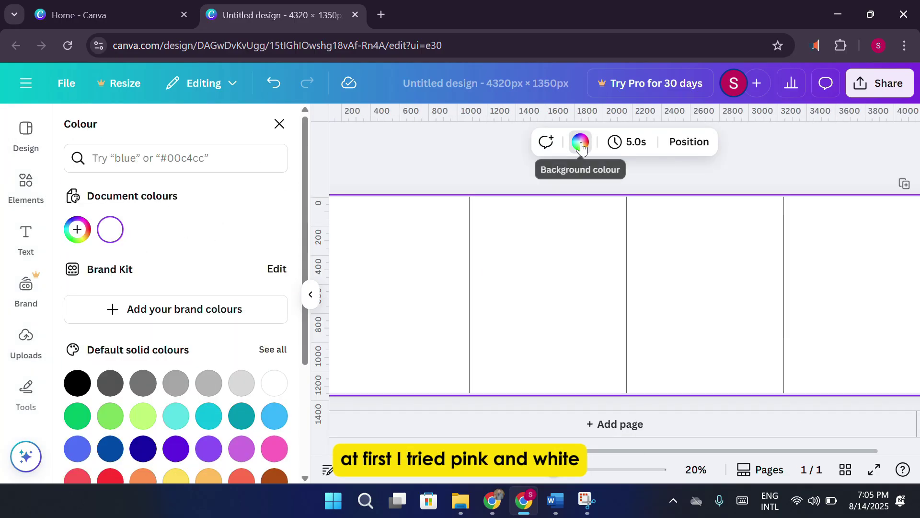
scroll(158, 302, down, 4)
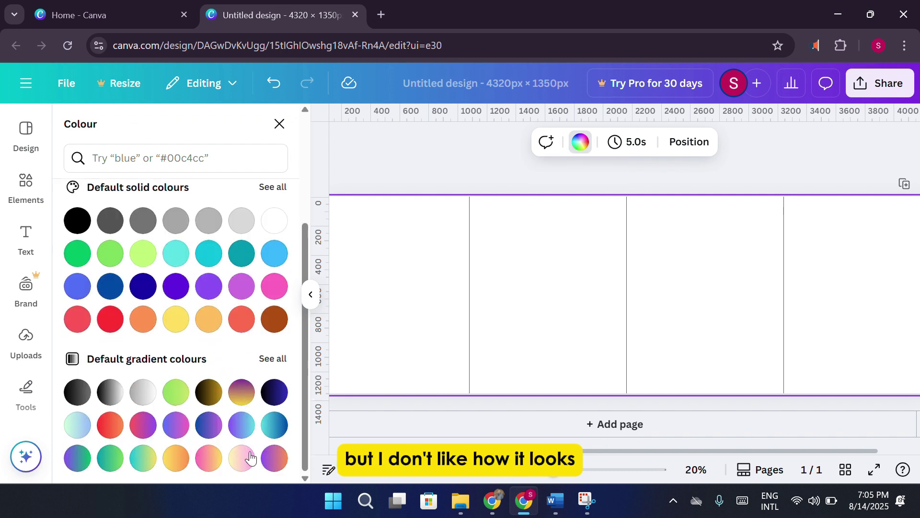
click(241, 458)
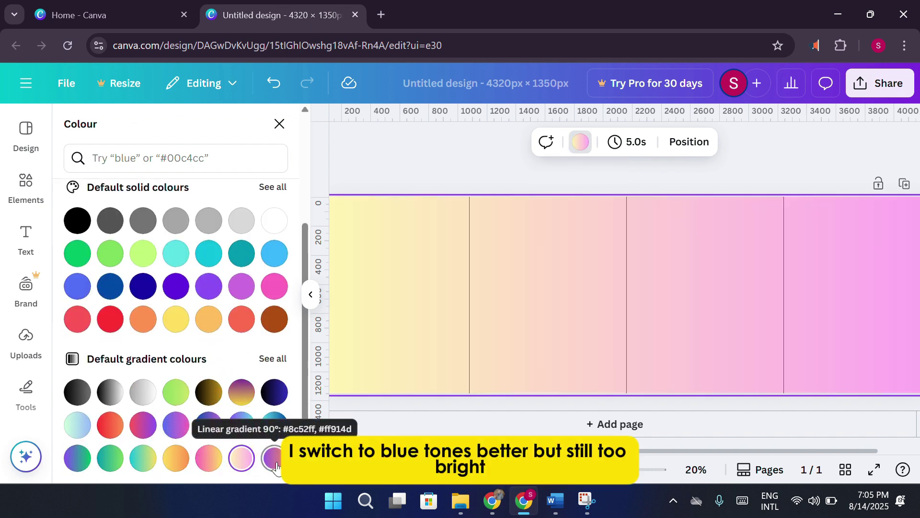
click(210, 457)
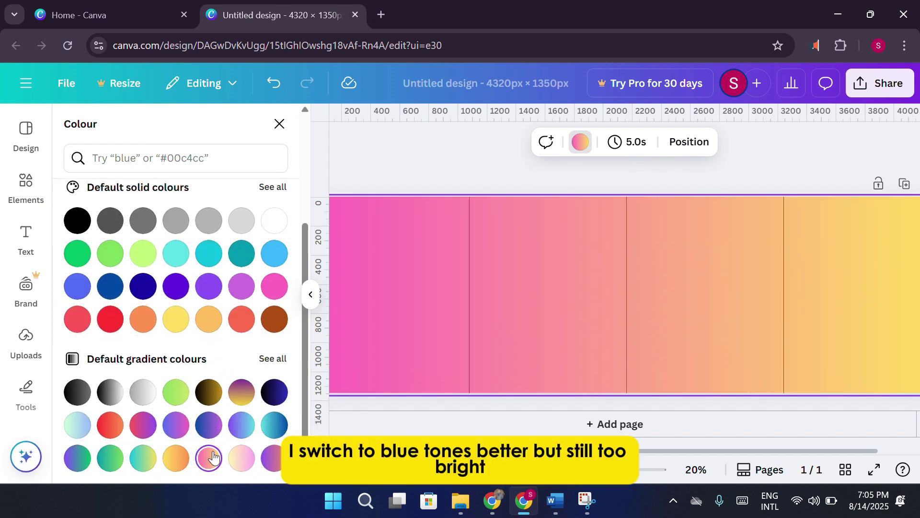
click(241, 458)
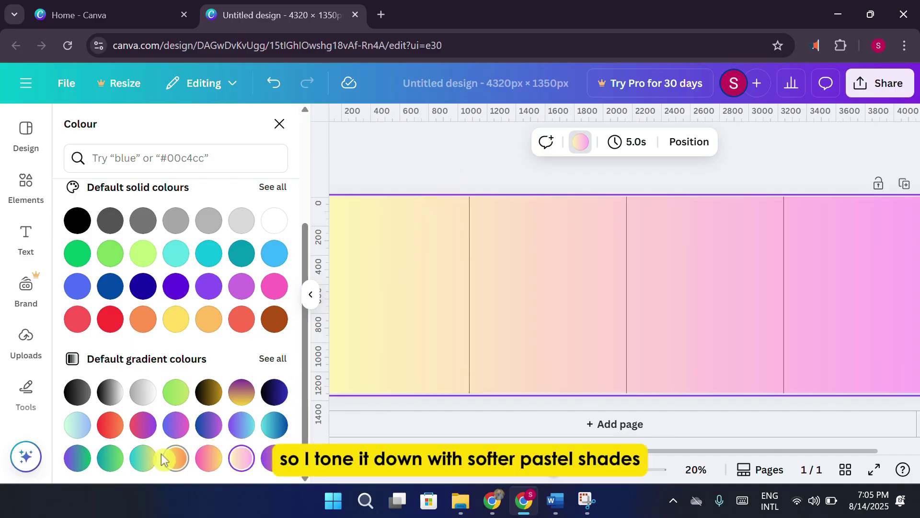
click(104, 466)
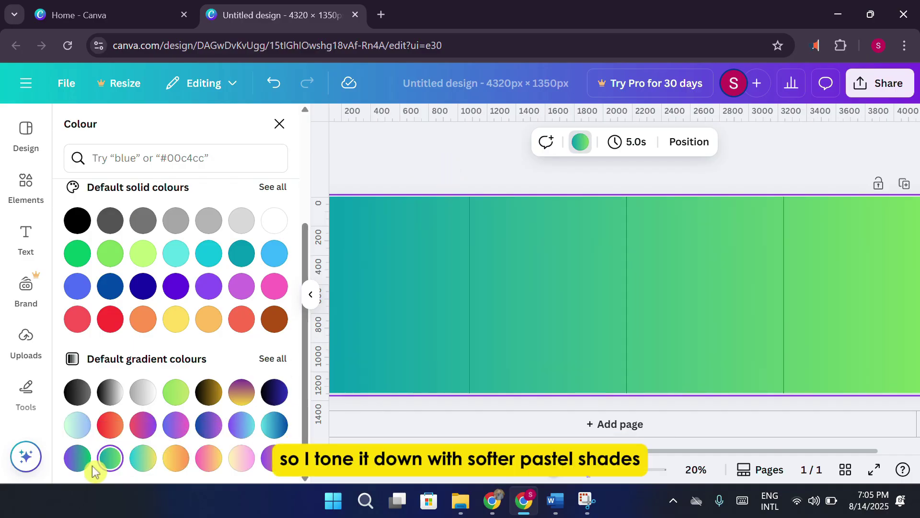
click(76, 459)
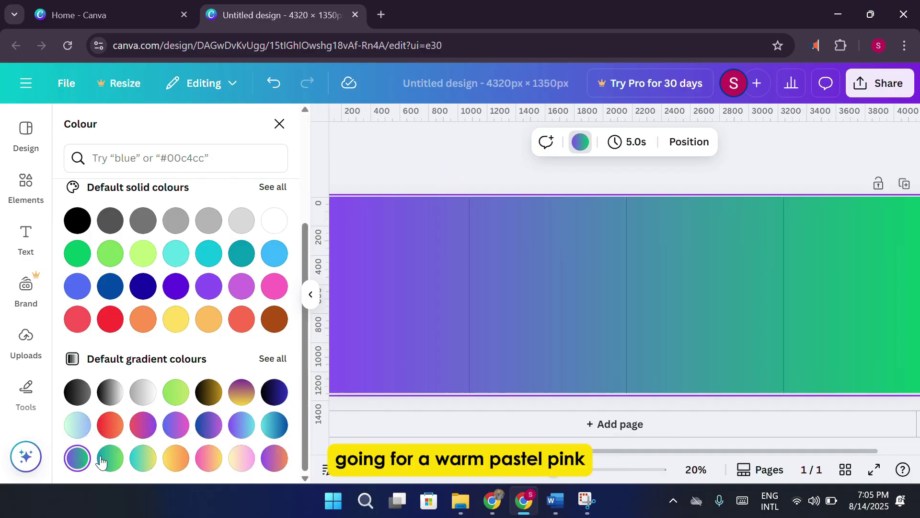
click(241, 426)
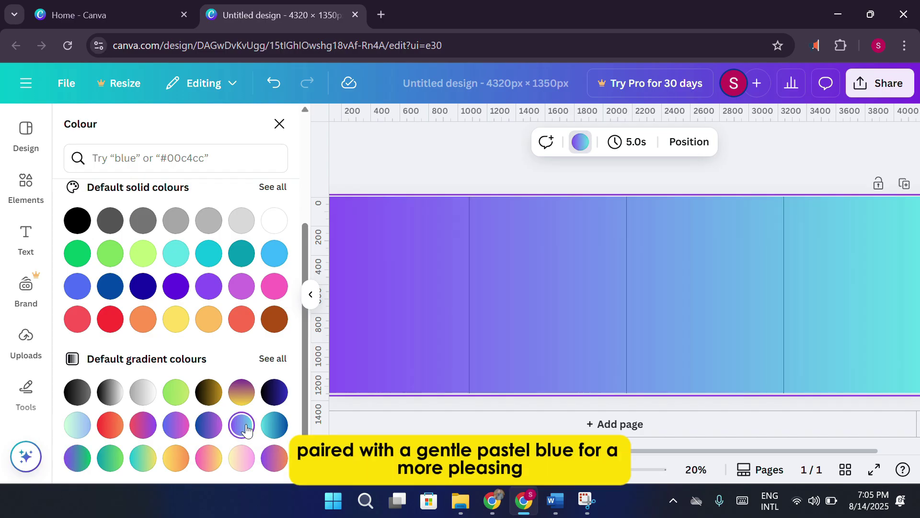
click(241, 461)
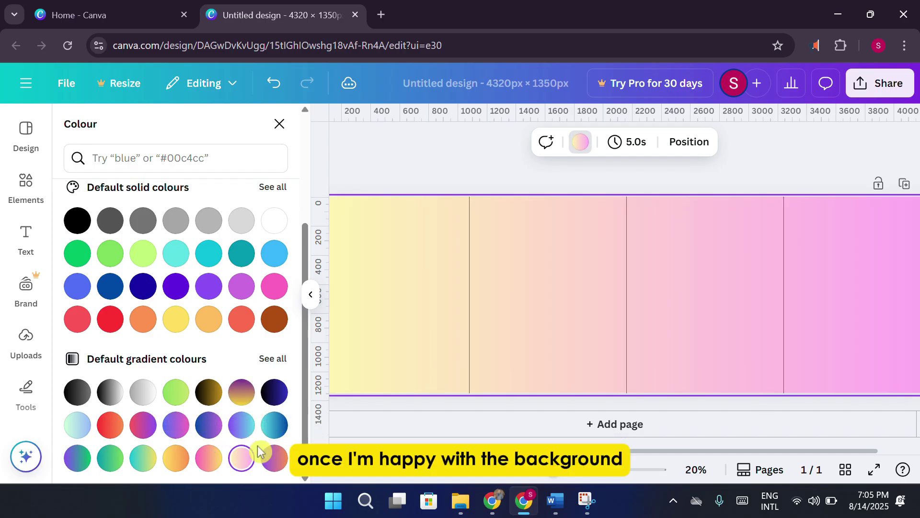
click(77, 424)
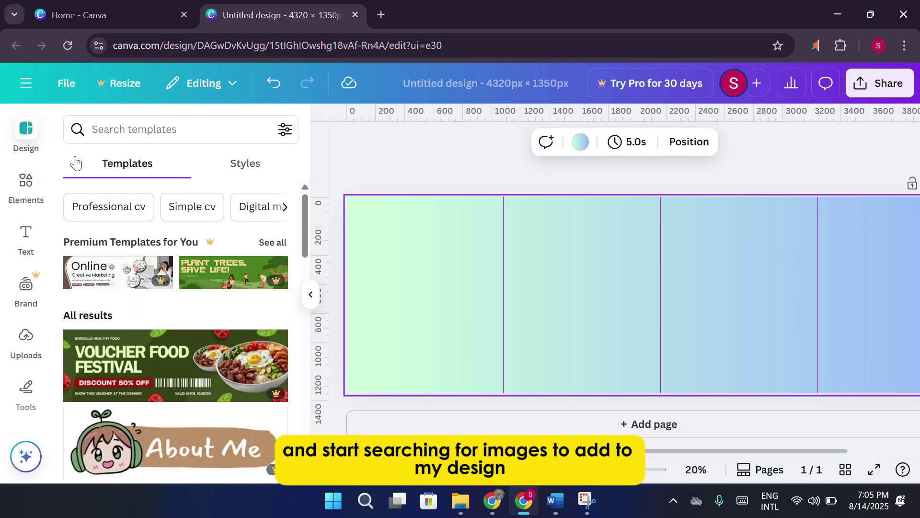
- Search Elements for 'makeup' and filter the results to Photos
click(14, 189)
click(152, 130)
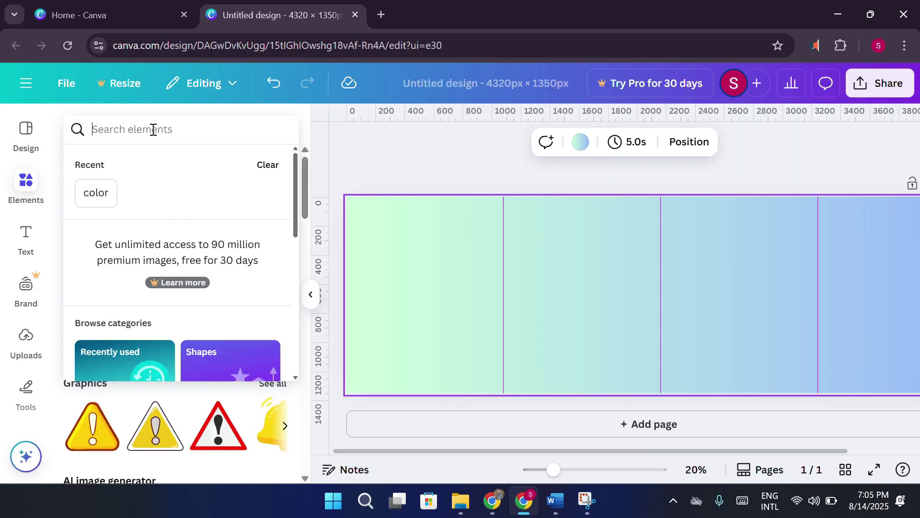
text(makeup)
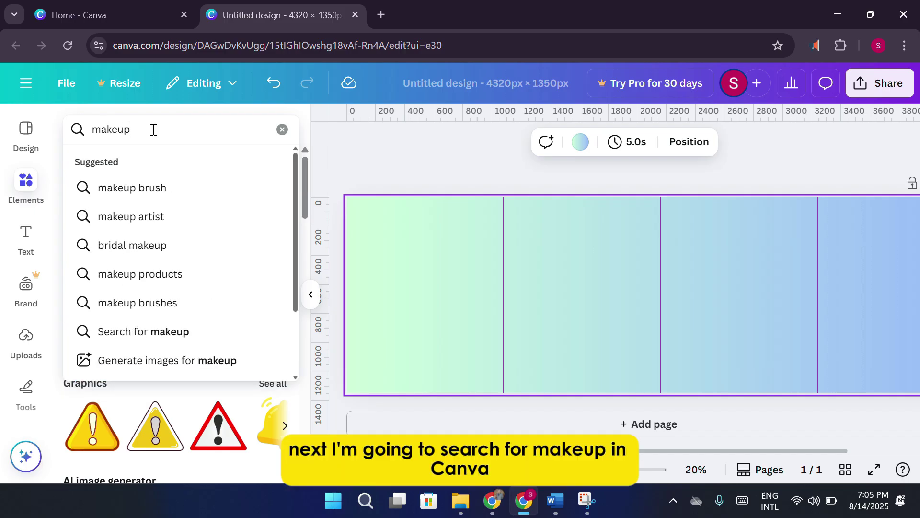
key(Return)
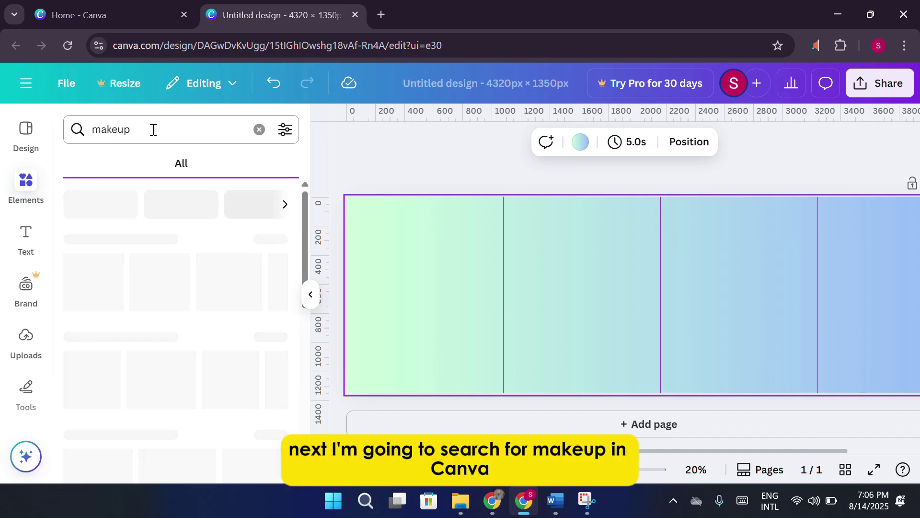
click(172, 161)
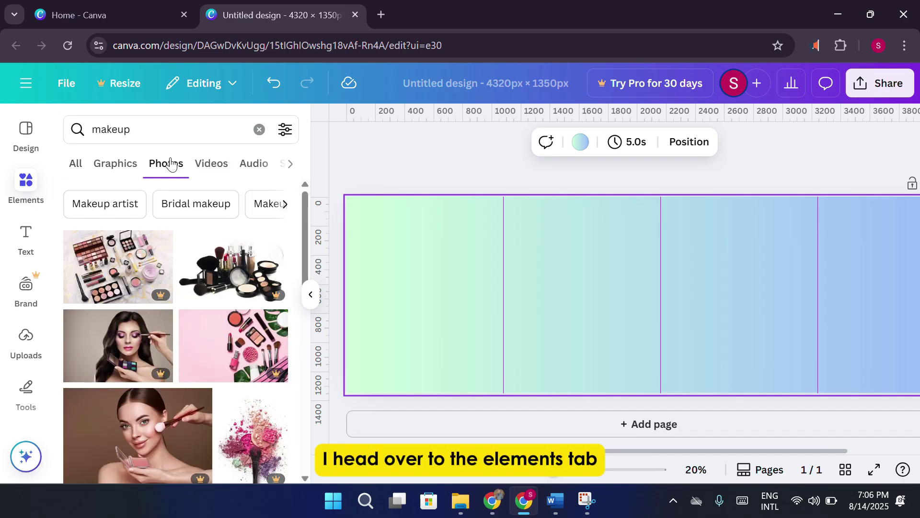
scroll(162, 259, down, 6)
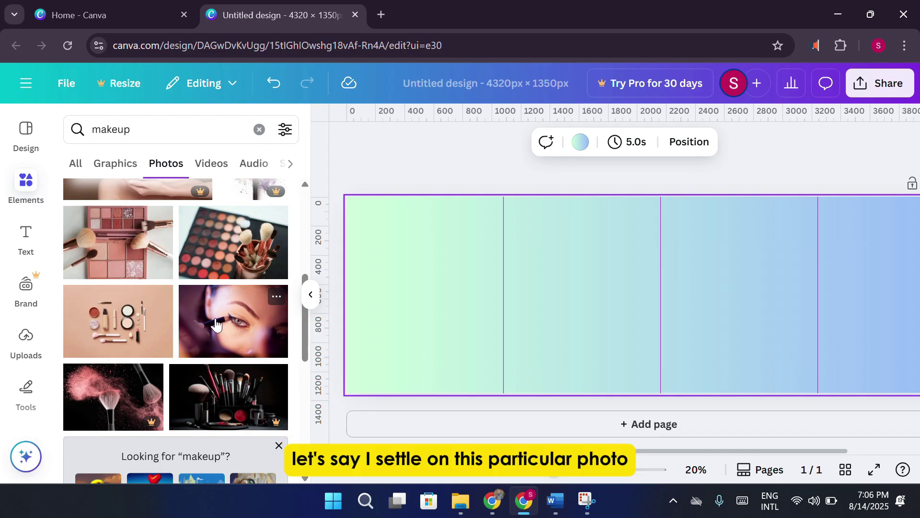
- Place the eye-makeup photo on the banner, shrink it, and move it over the first divider
drag(220, 325, 505, 250)
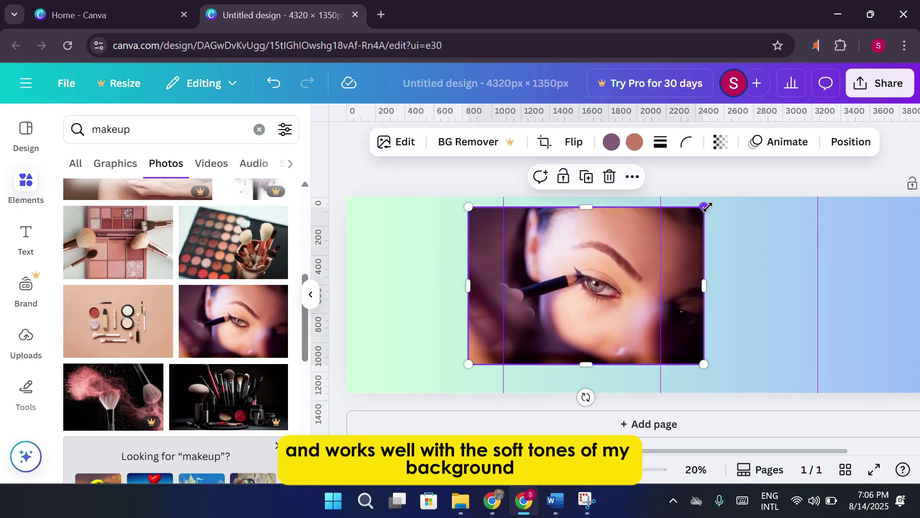
drag(704, 207, 597, 278)
mouse_move(538, 320)
mouse_down()
mouse_move(509, 323)
mouse_move(522, 323)
mouse_up()
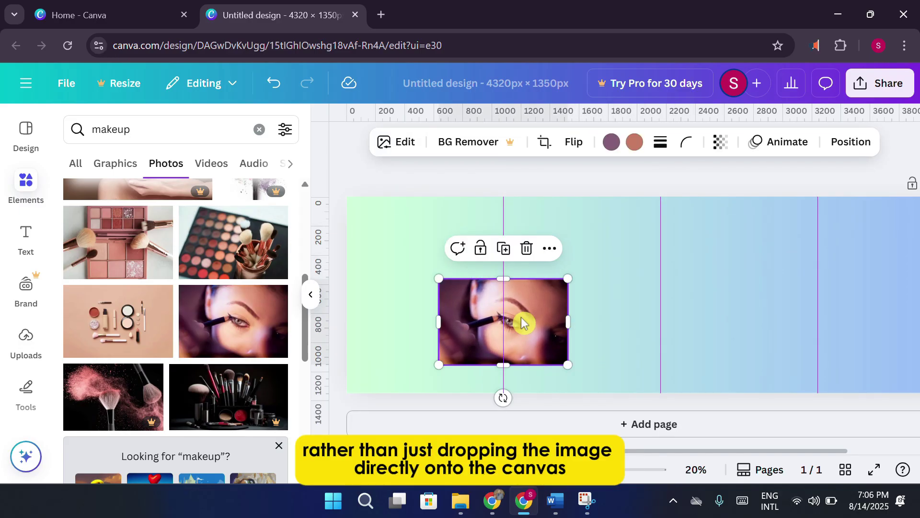
- Search Elements for 'frame' and browse the shapes in the Frames category
click(171, 131)
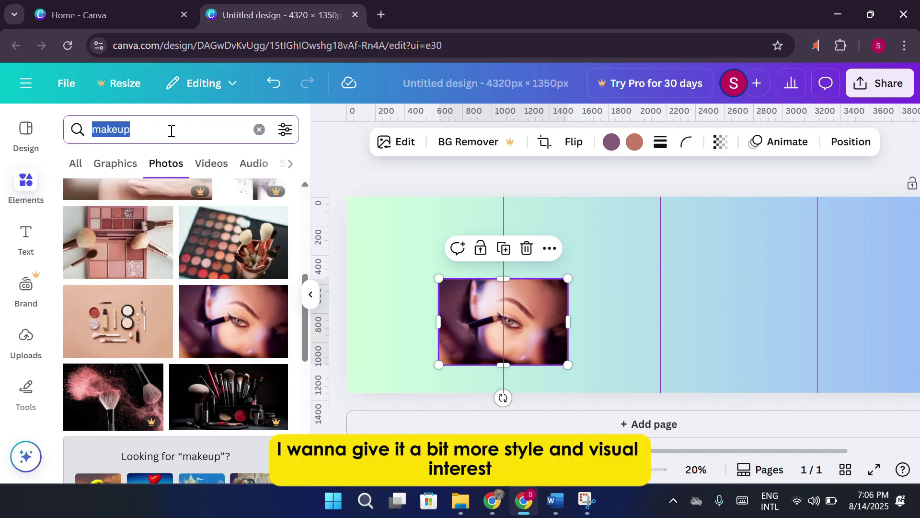
text(frames)
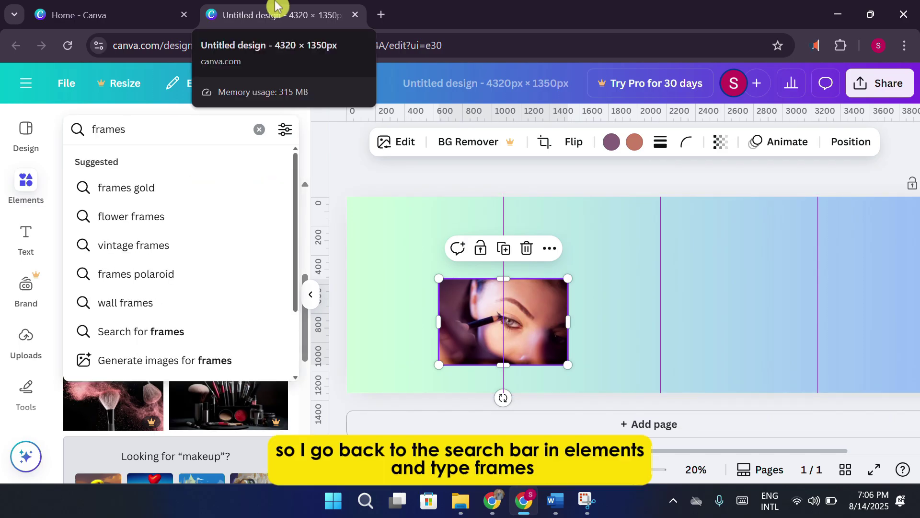
key(BackSpace)
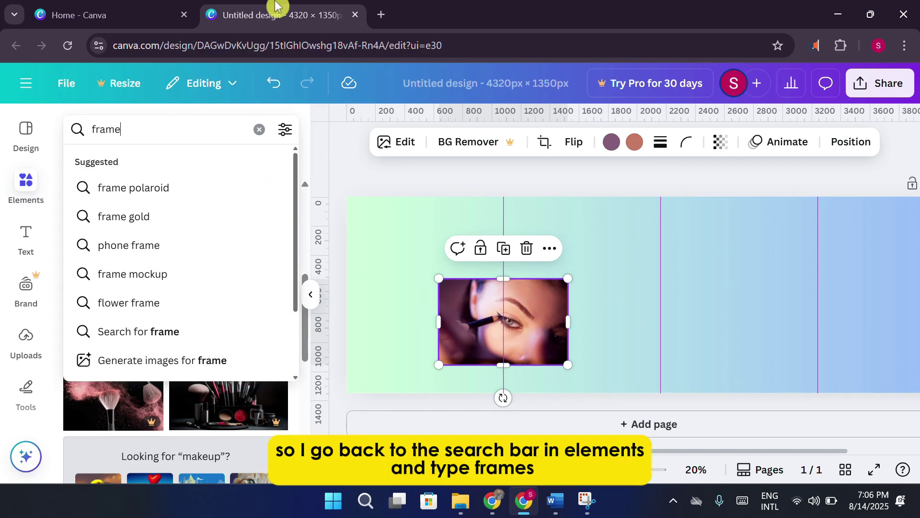
key(Return)
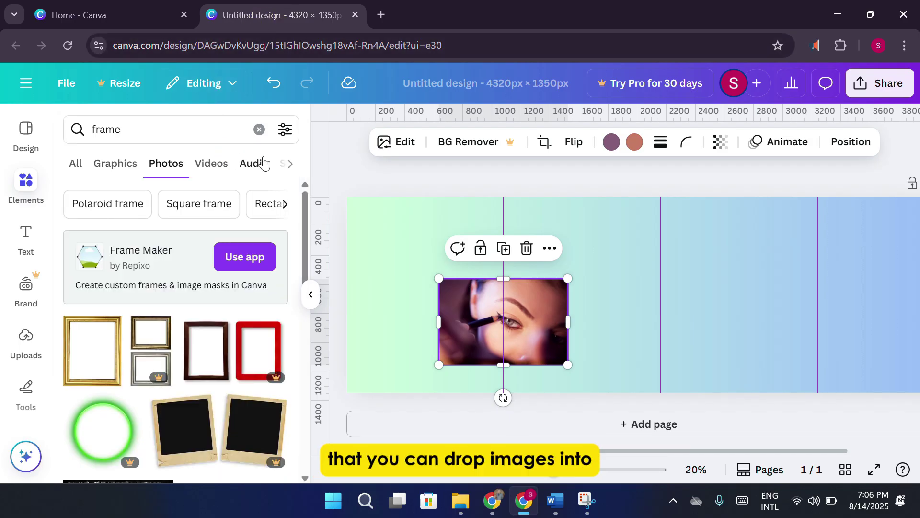
click(290, 163)
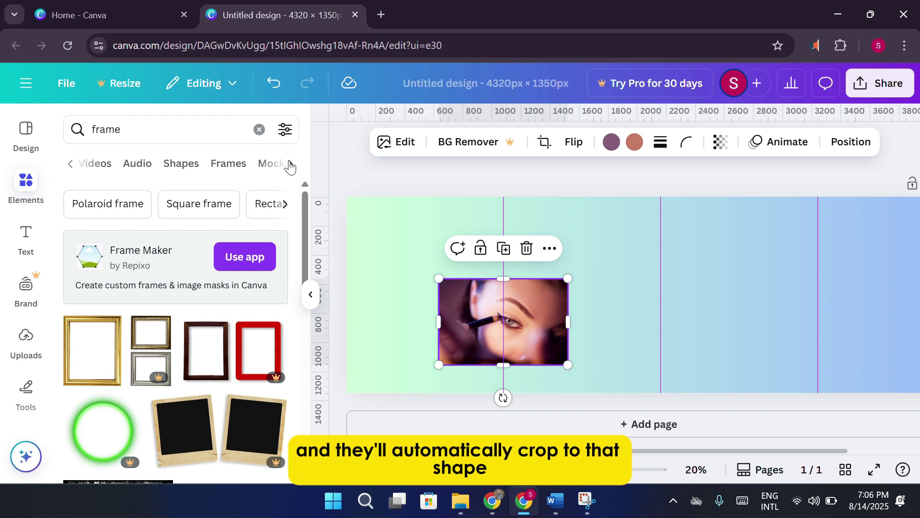
click(242, 166)
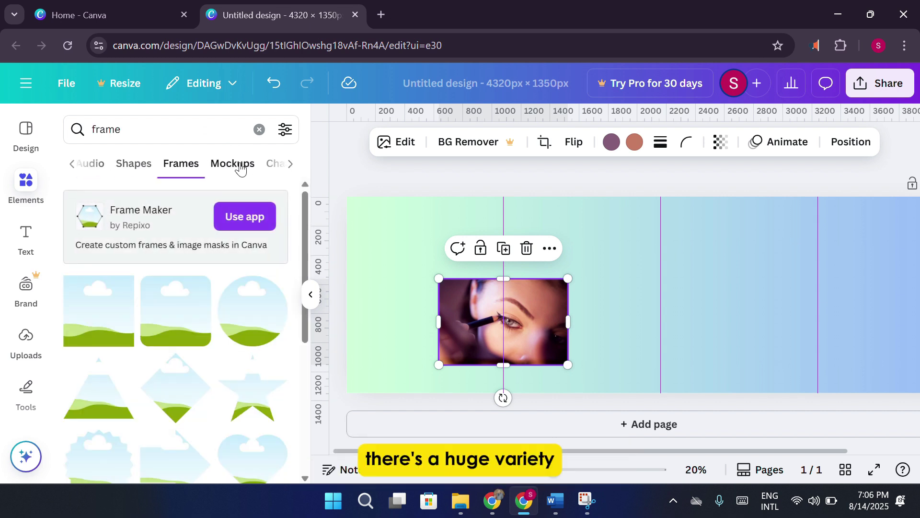
scroll(197, 330, down, 2)
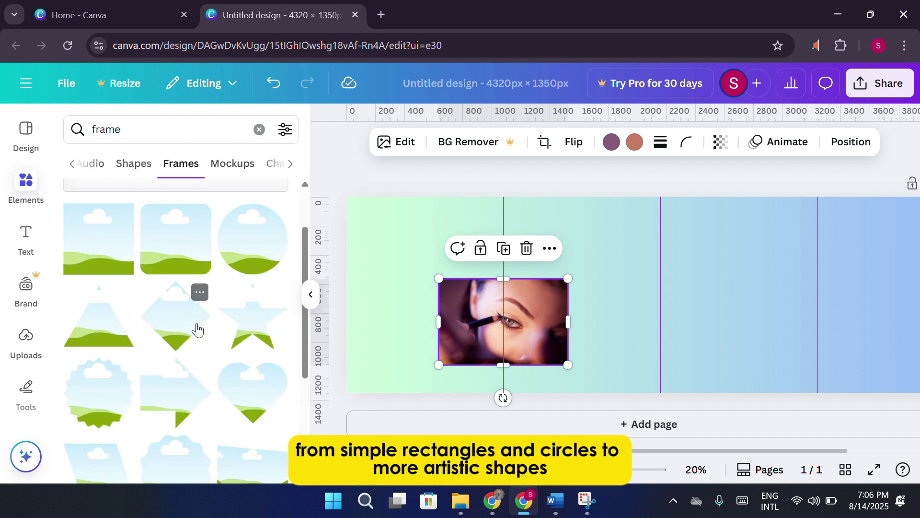
scroll(197, 331, down, 2)
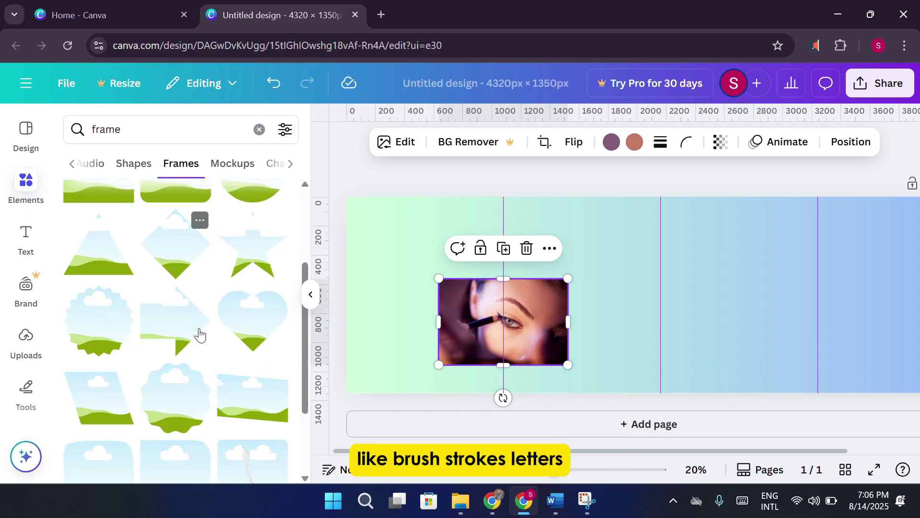
scroll(197, 333, down, 2)
scroll(201, 379, down, 7)
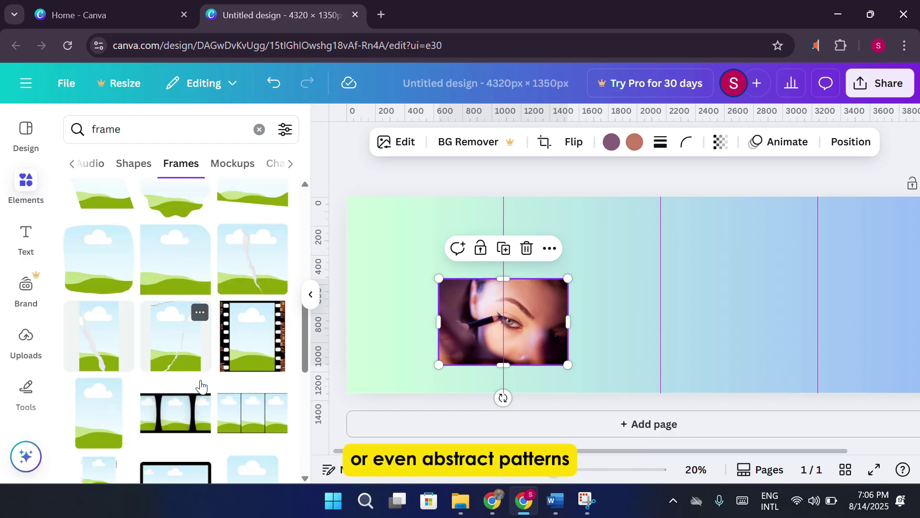
scroll(225, 357, up, 15)
- Add a circle frame, drop the eye-makeup photo into it, and enlarge it across the first divider
click(249, 325)
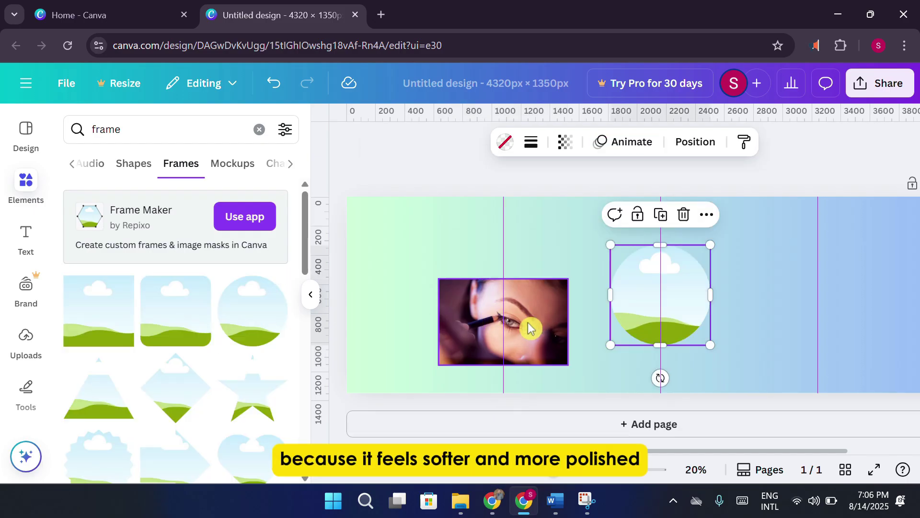
drag(531, 328, 677, 304)
drag(582, 297, 505, 300)
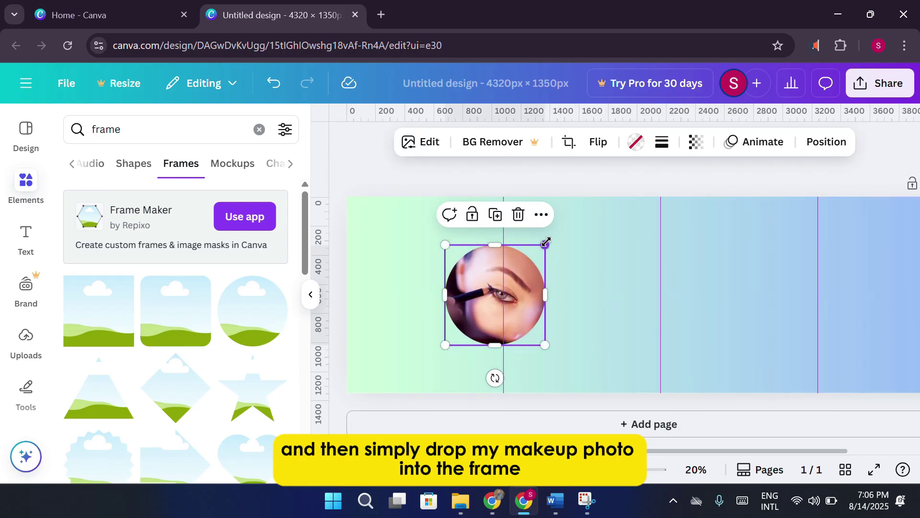
drag(546, 242, 565, 236)
drag(530, 287, 526, 316)
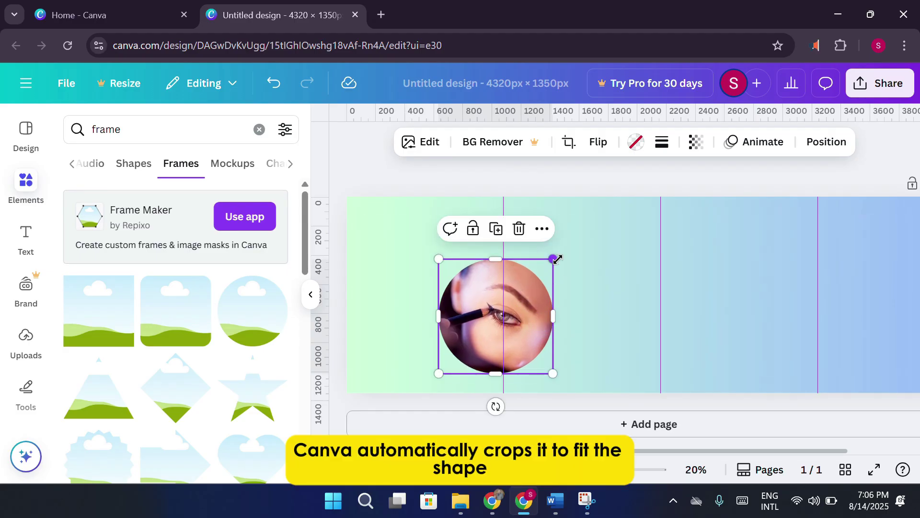
drag(556, 259, 606, 246)
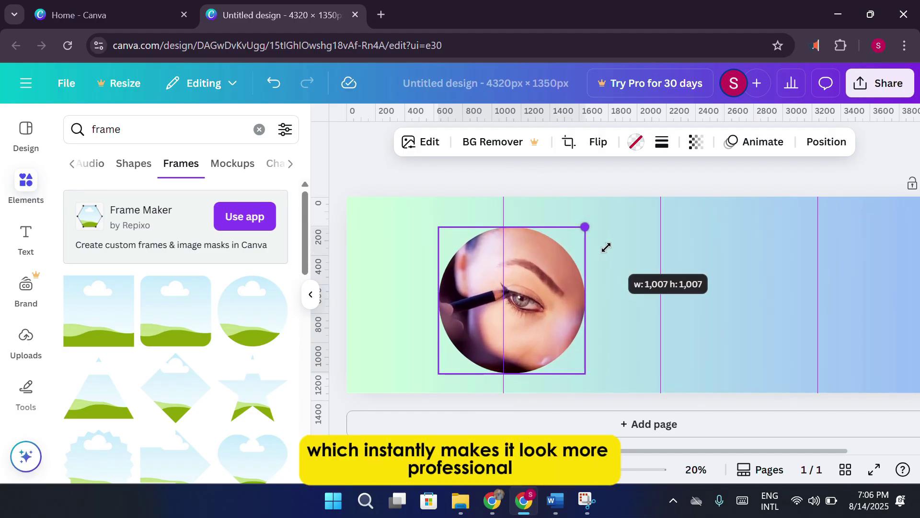
click(645, 232)
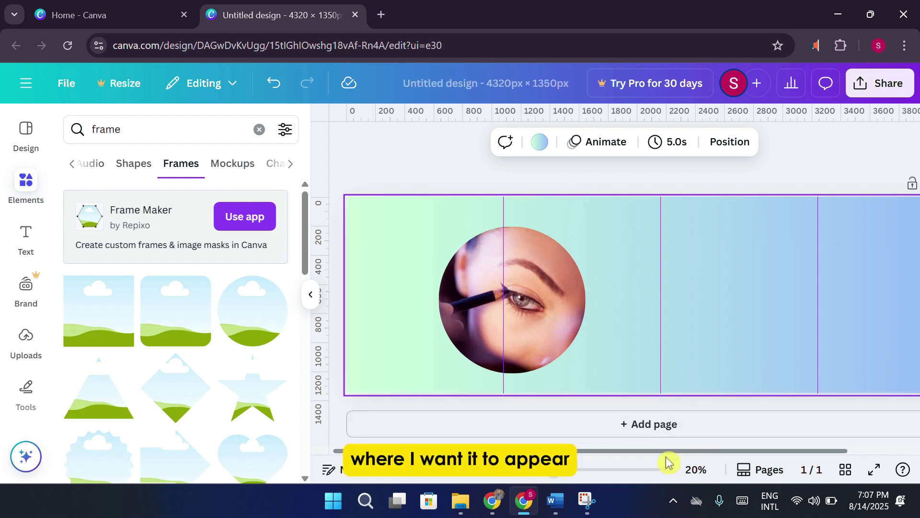
drag(626, 470, 552, 482)
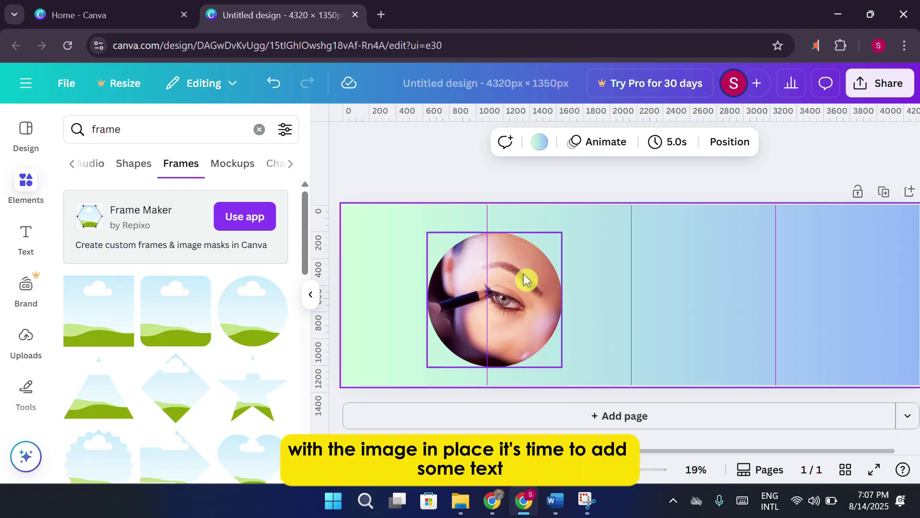
- Add the Business Model font combination to the slide
click(38, 243)
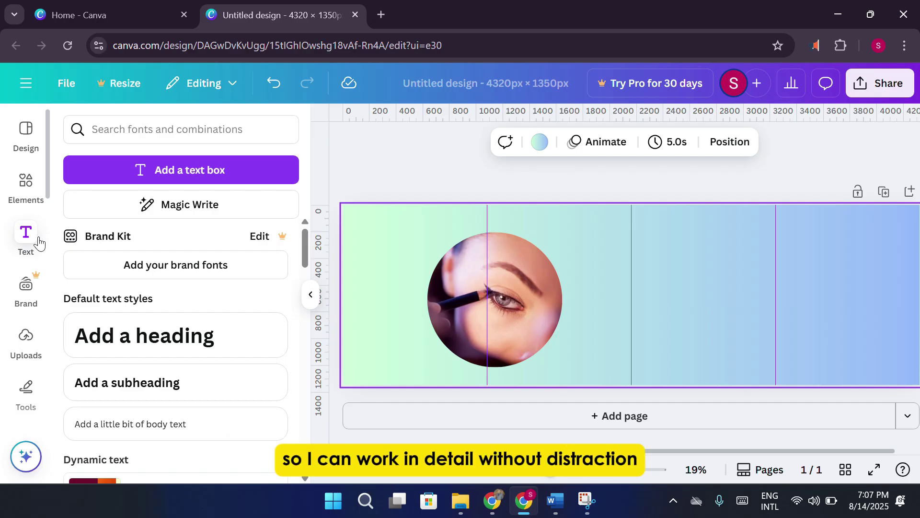
scroll(203, 295, down, 8)
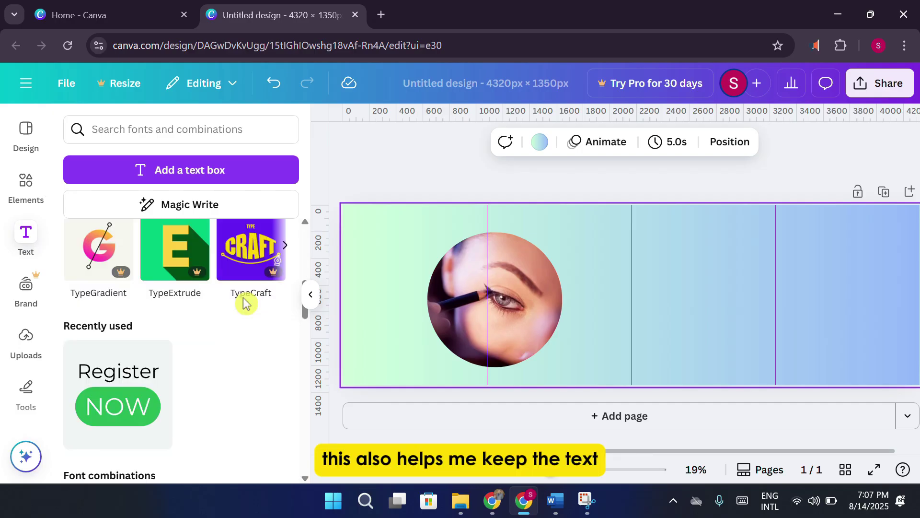
scroll(263, 294, down, 3)
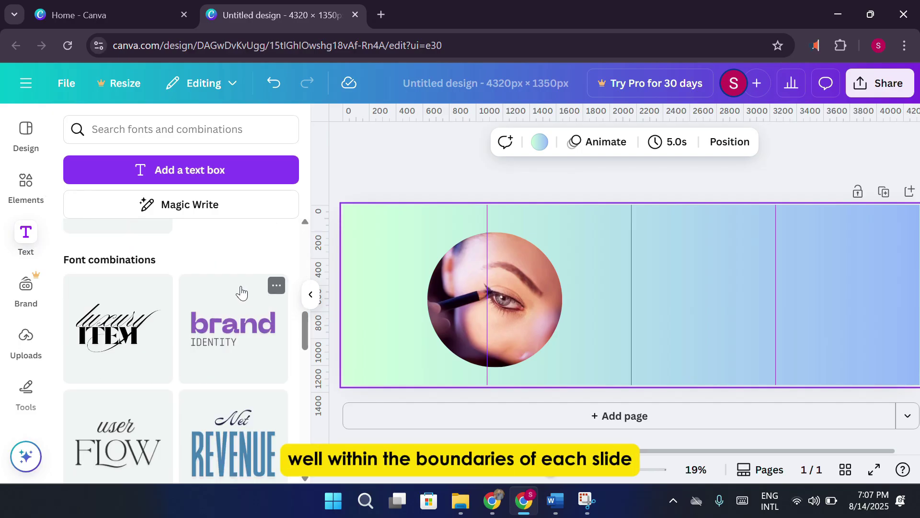
scroll(240, 291, up, 10)
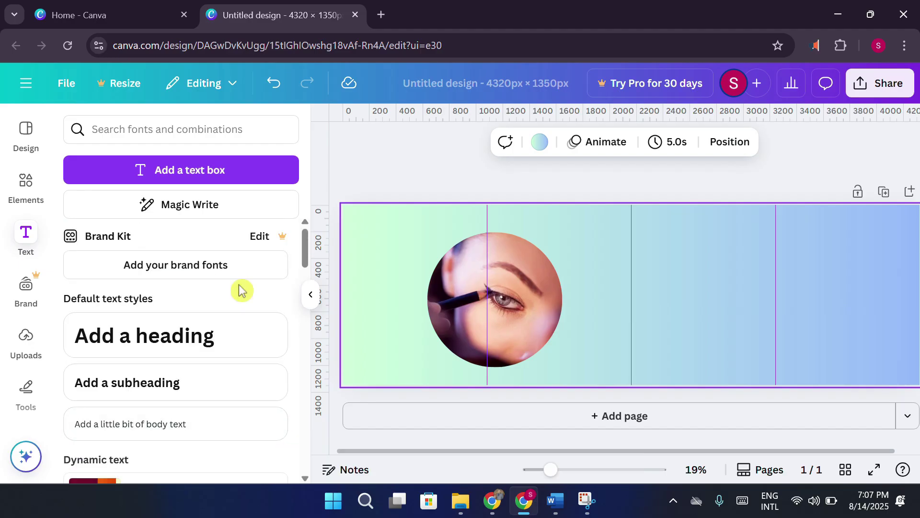
scroll(239, 291, down, 7)
scroll(239, 291, down, 3)
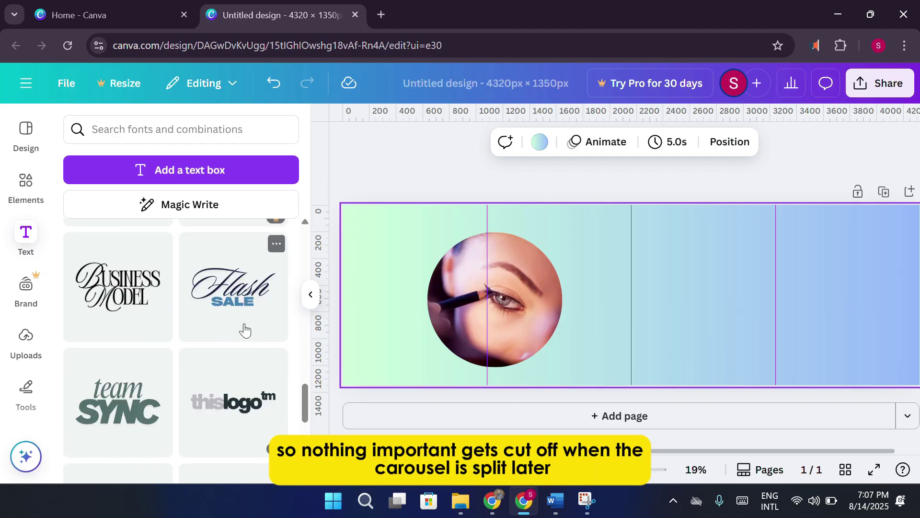
click(117, 318)
- Retype the combination's two lines as MAKEUP and HACKS
click(640, 292)
double_click(640, 288)
text(AKEUP)
double_click(632, 285)
text(M)
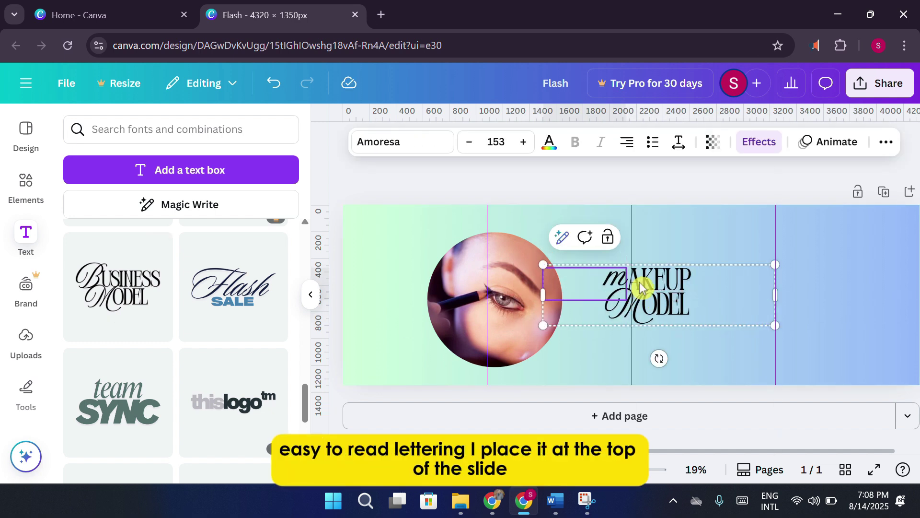
double_click(661, 309)
text(ACKS)
double_click(623, 307)
text(H)
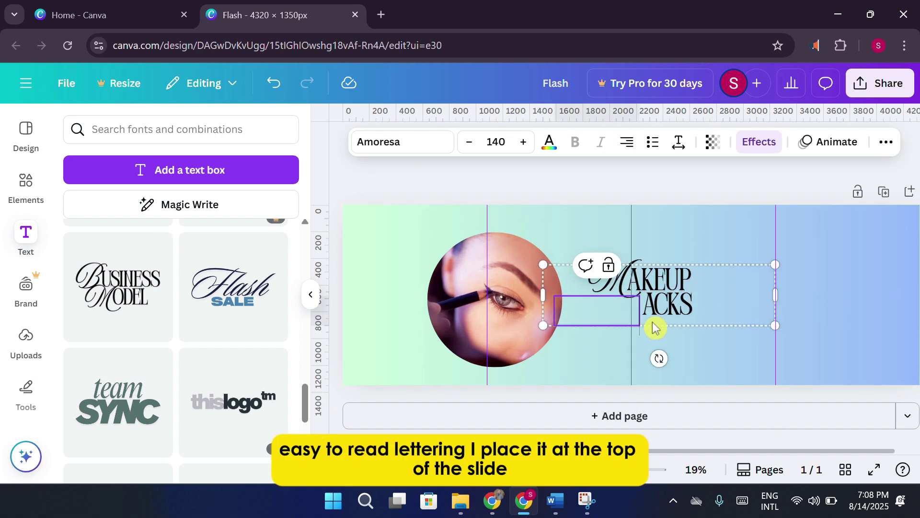
key(Escape)
- Colour the title turquoise, shrink the eye photo to 673 × 673, and move the title top-left
drag(703, 271, 734, 222)
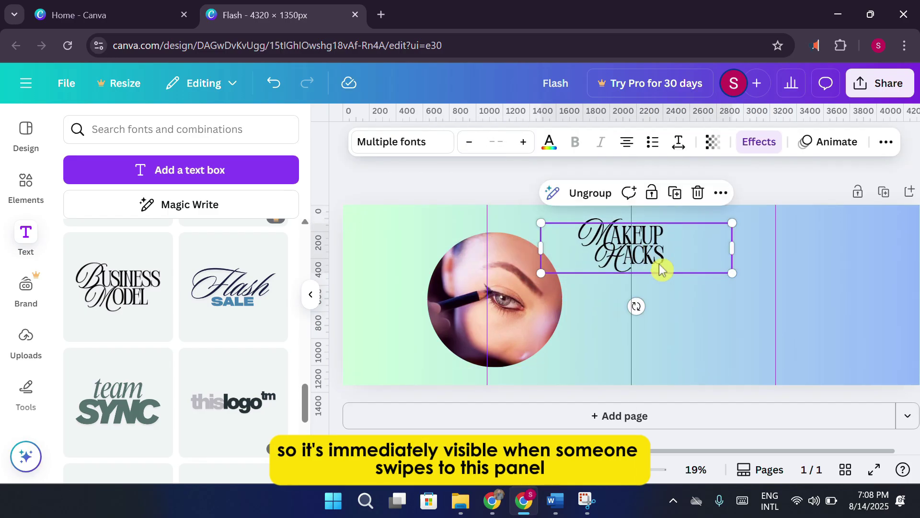
click(549, 142)
click(219, 393)
click(26, 239)
click(494, 326)
drag(562, 232, 521, 277)
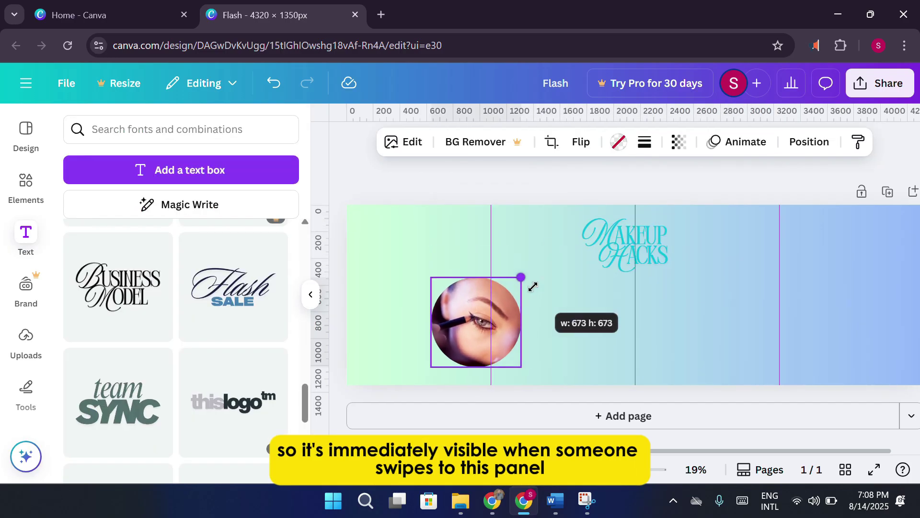
drag(637, 247, 410, 245)
click(473, 328)
- Add the Hyper LOCAL combination, change Hyper to SWIPE, delete LOCAL, and move SWIPE to the photo's lower-left
scroll(175, 335, down, 5)
click(236, 388)
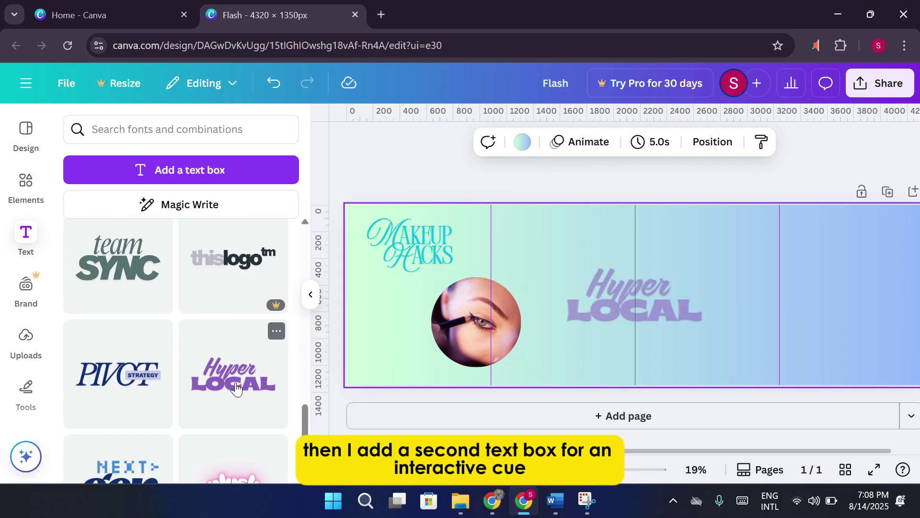
double_click(627, 288)
text(SWIPE)
click(646, 320)
key(Delete)
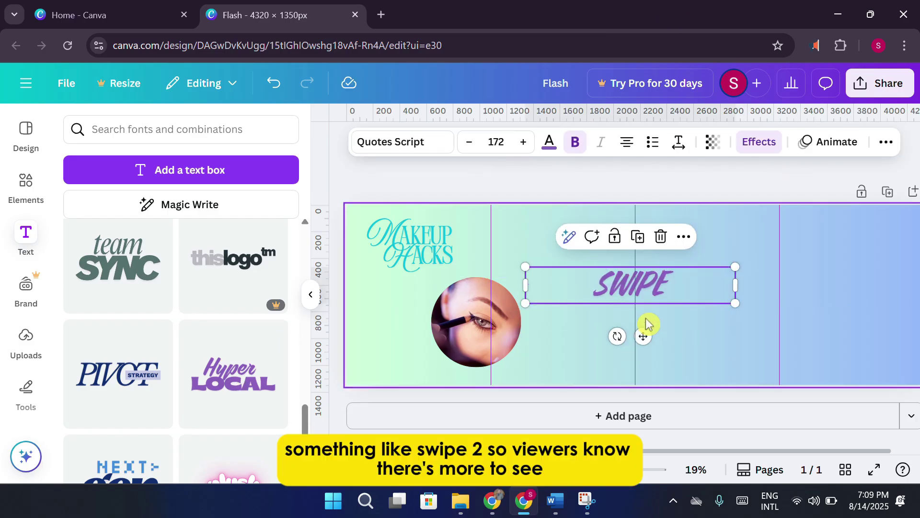
drag(648, 288, 418, 363)
- Make the SWIPE text pink and shrink it from size 172 to 117
double_click(407, 359)
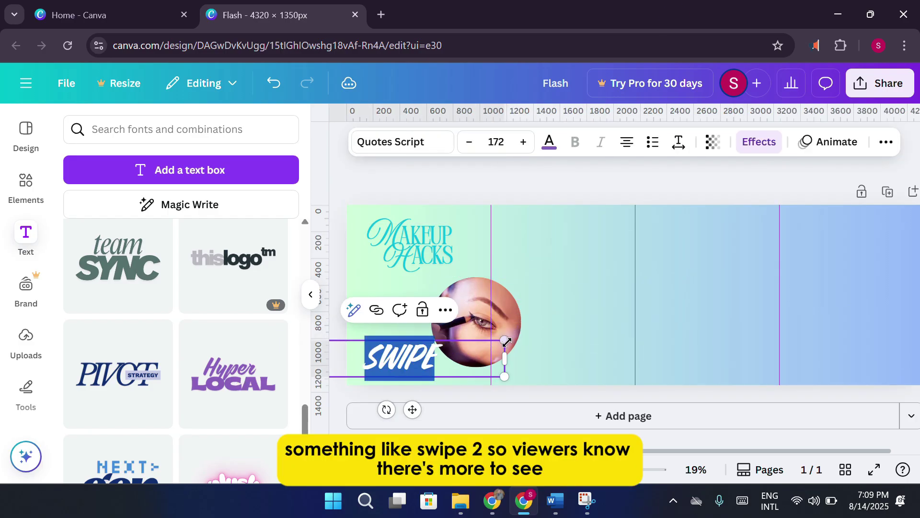
click(549, 142)
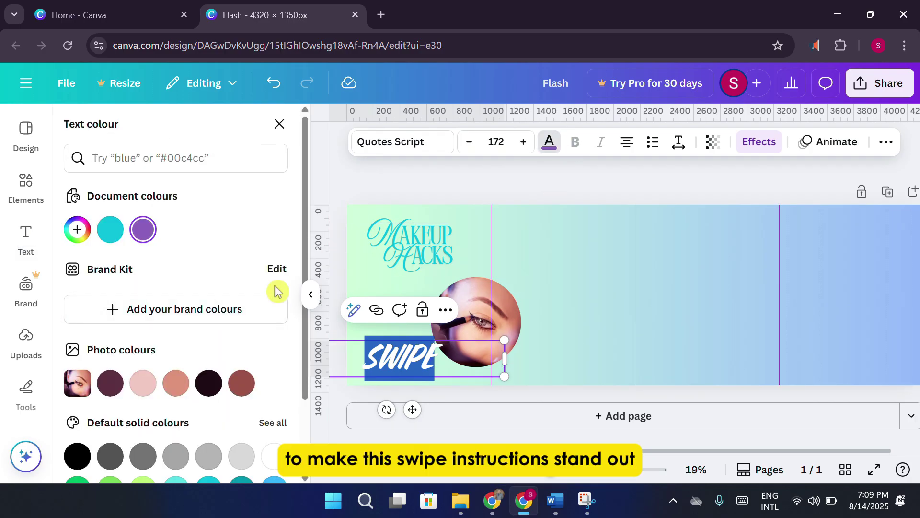
scroll(201, 325, down, 2)
click(274, 425)
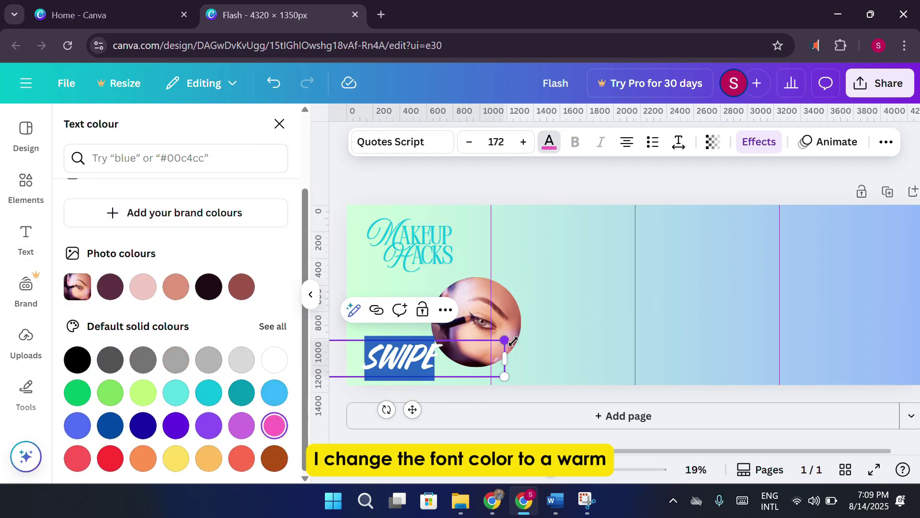
drag(504, 376, 405, 352)
click(573, 328)
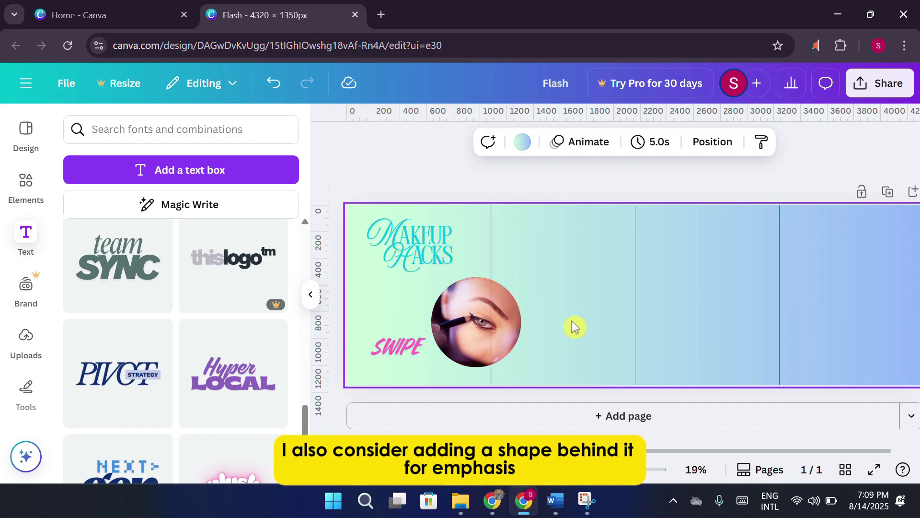
- Search Elements for SHAPES and place a small, tilted teal arrow above SWIPE
click(26, 185)
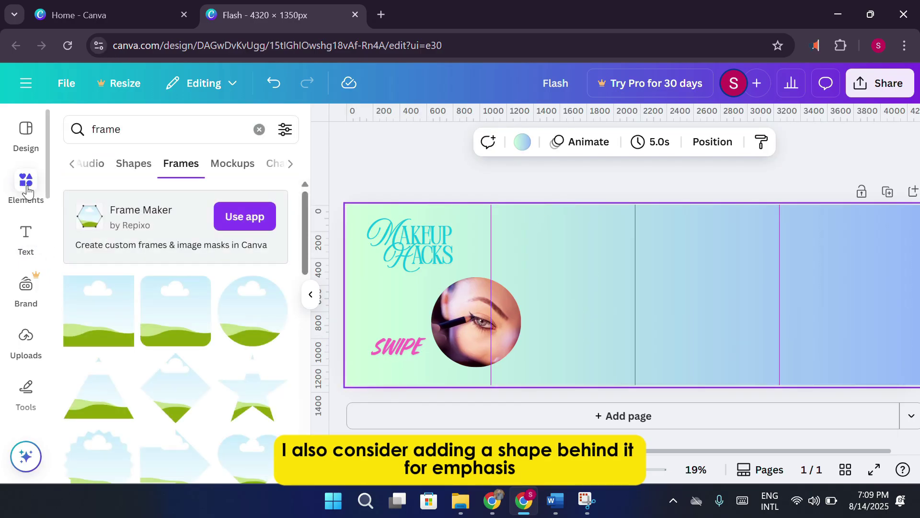
click(125, 173)
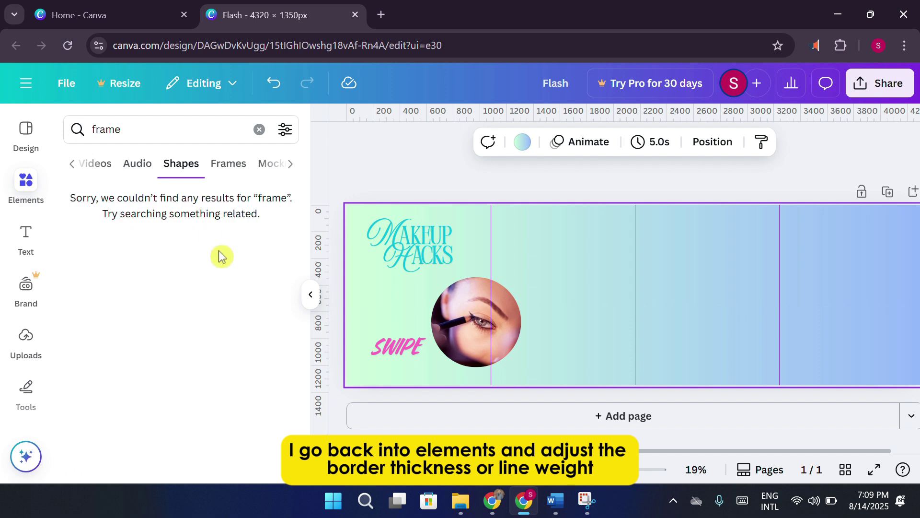
click(144, 123)
text(SHAPES)
key(Return)
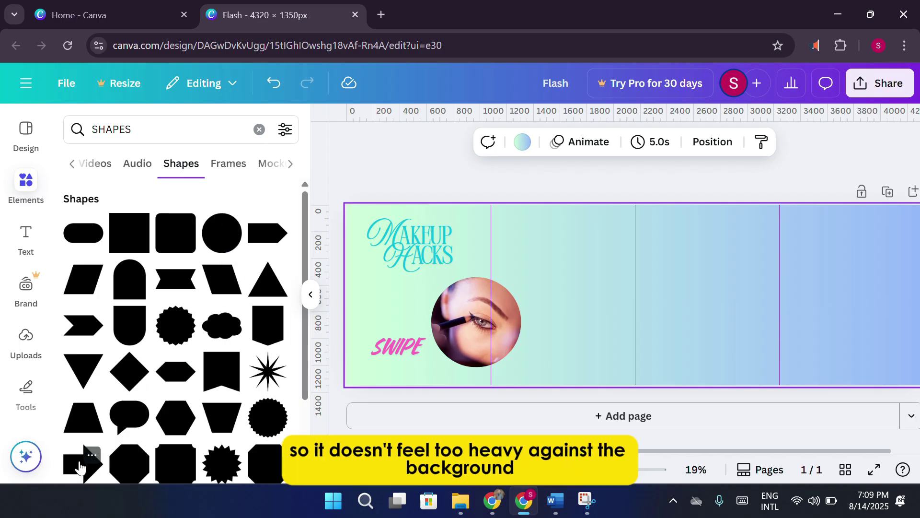
drag(79, 472, 417, 293)
mouse_move(380, 360)
mouse_down()
mouse_move(353, 328)
mouse_move(408, 352)
mouse_move(394, 357)
mouse_up()
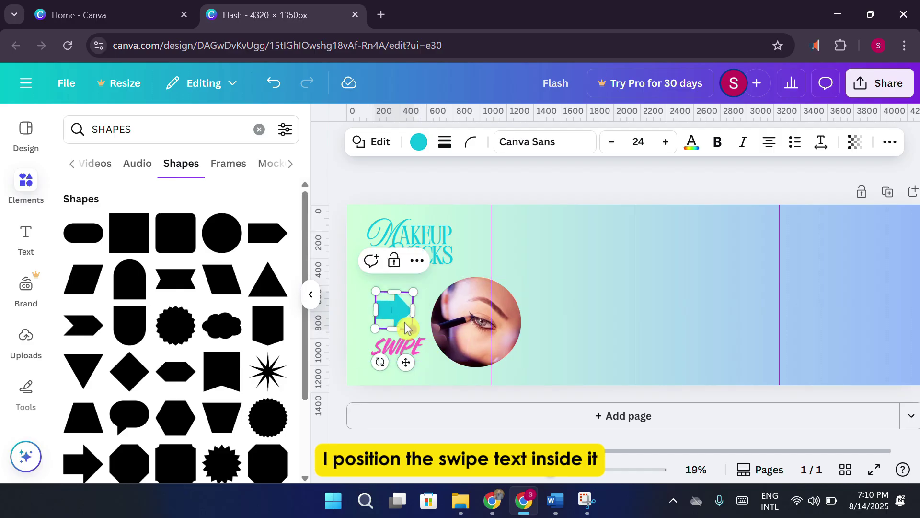
- Deselect the arrow and bring up the Text panel's font combinations
click(595, 277)
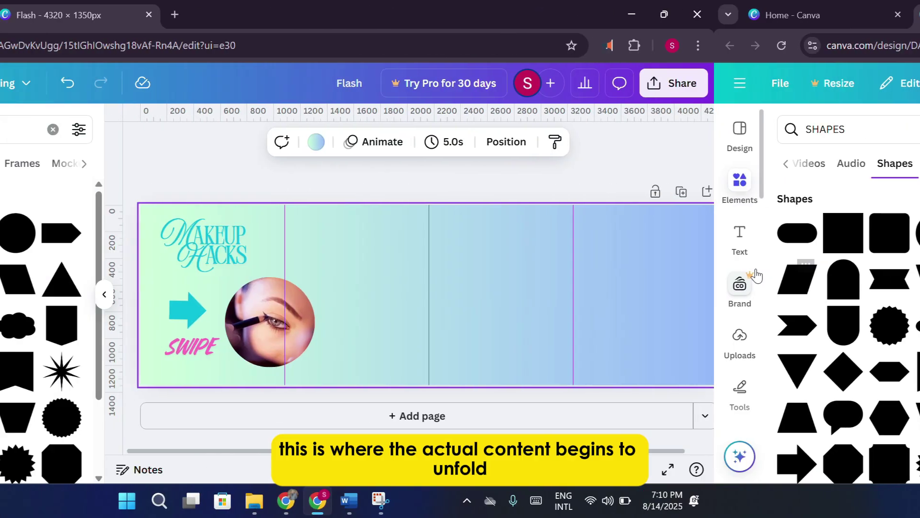
click(739, 238)
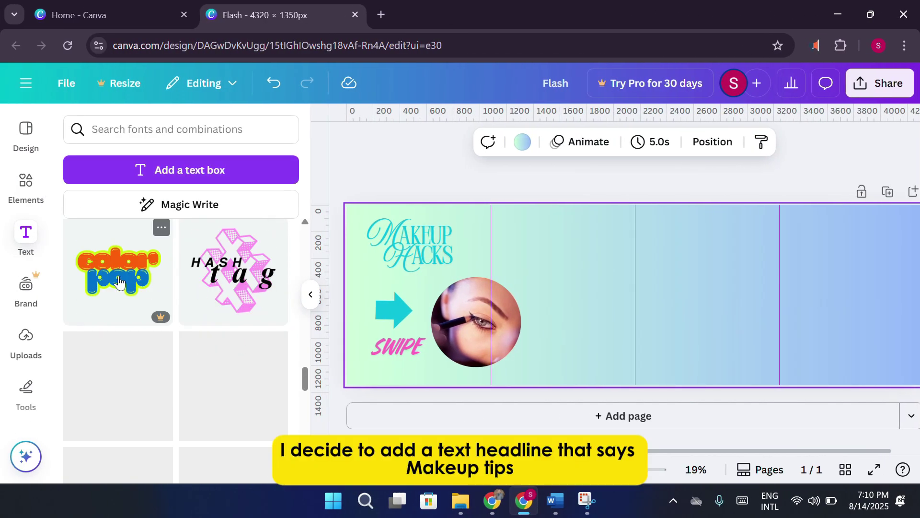
- Add the NEED YOUR TAKE text template and change it to 'MAKEUP TIP 1: always use wa.'
scroll(215, 303, down, 5)
scroll(235, 309, down, 2)
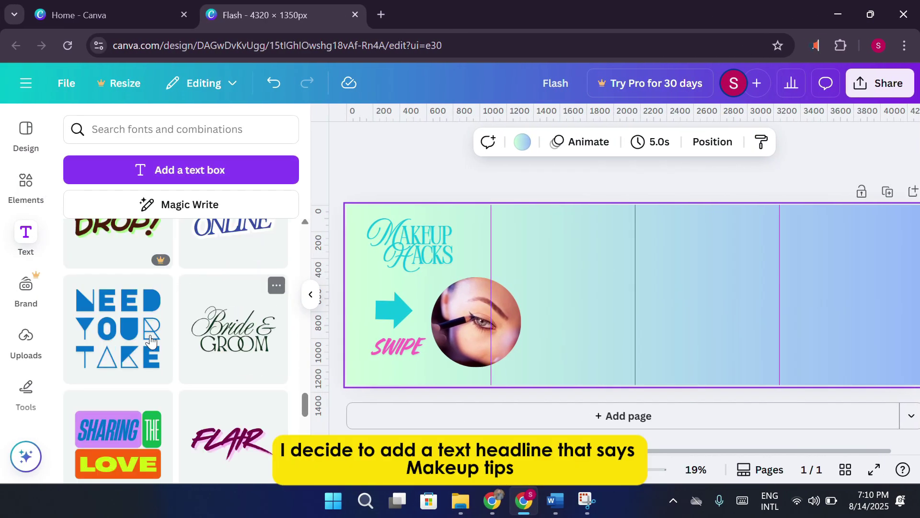
click(136, 341)
double_click(625, 265)
text(MA)
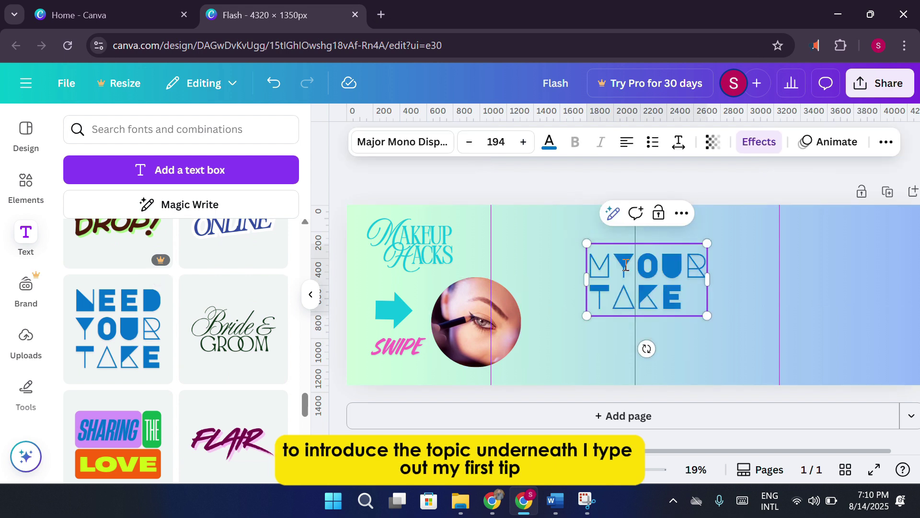
text(KEUP)
double_click(662, 297)
text(TIP)
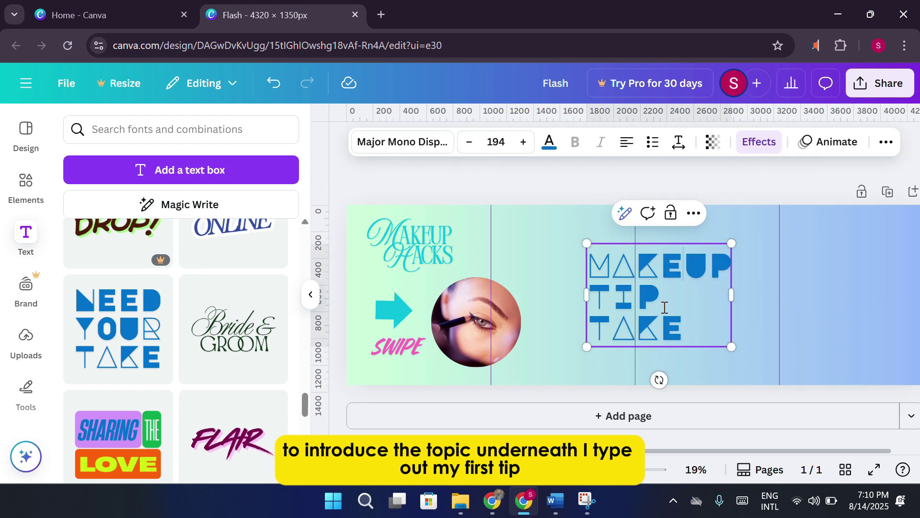
double_click(661, 326)
text(1: always use wa)
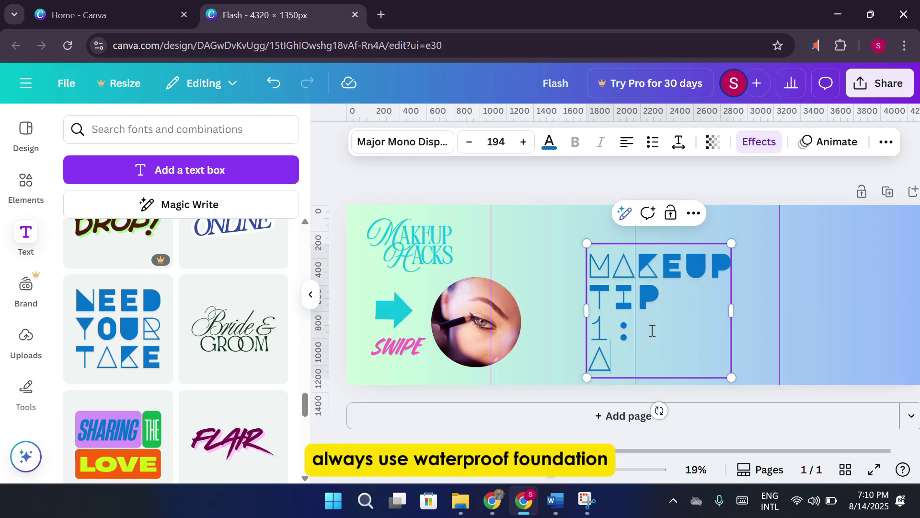
text(..)
- Resize and reflow the tip text box, settling it straight at a smaller size
drag(900, 309, 746, 324)
drag(747, 407, 692, 353)
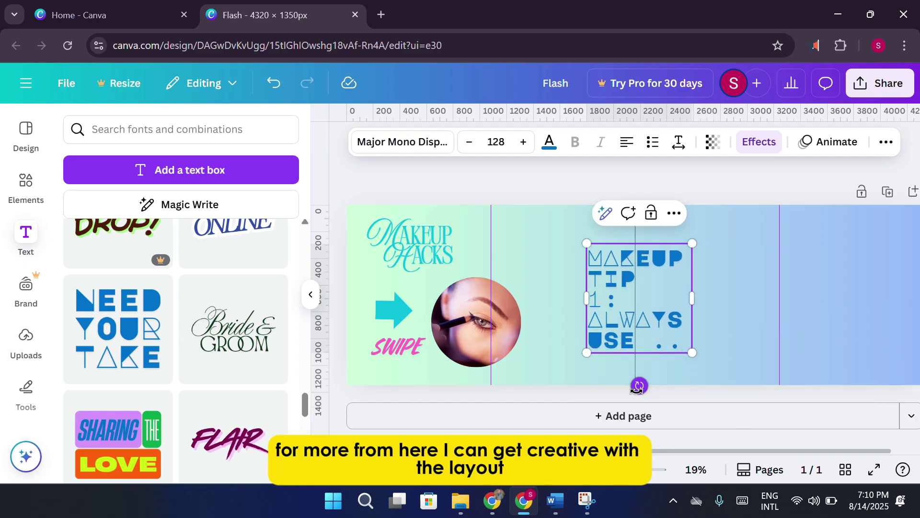
mouse_move(639, 385)
mouse_down()
mouse_move(614, 381)
mouse_move(635, 385)
mouse_up()
click(649, 282)
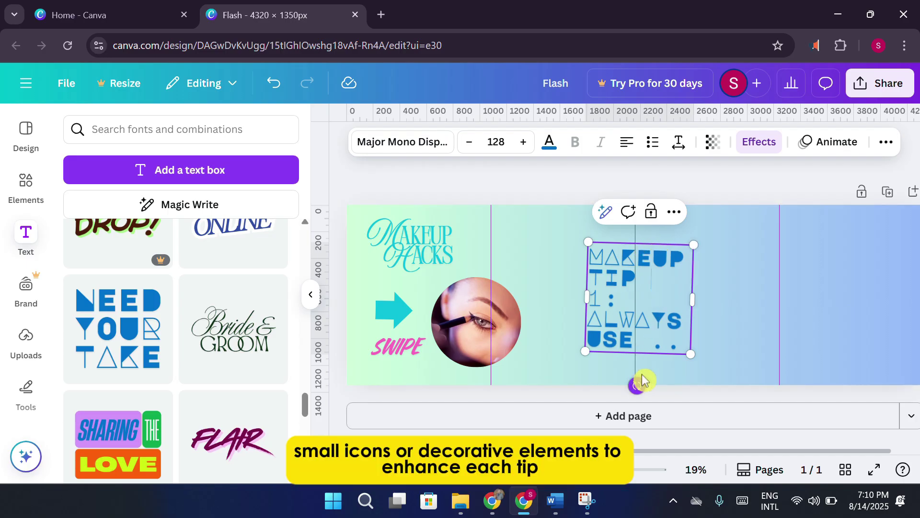
click(641, 298)
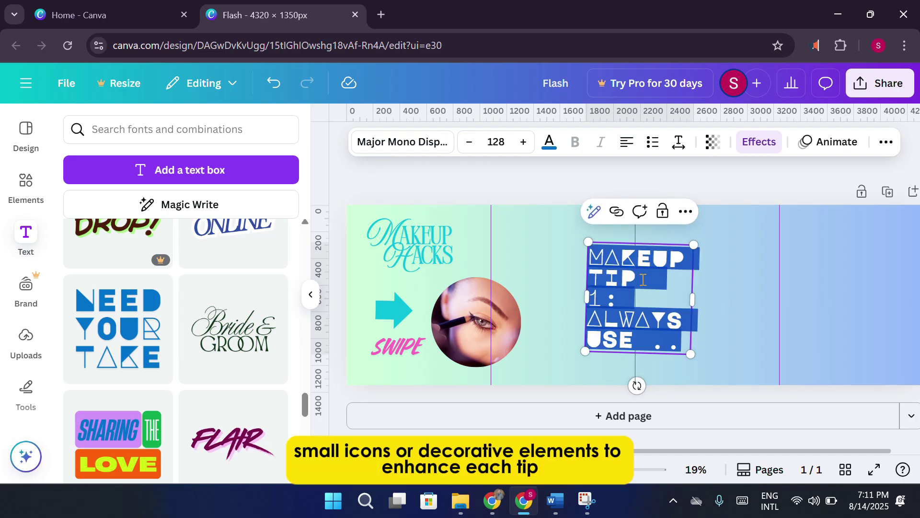
drag(588, 243, 620, 278)
drag(656, 386, 656, 386)
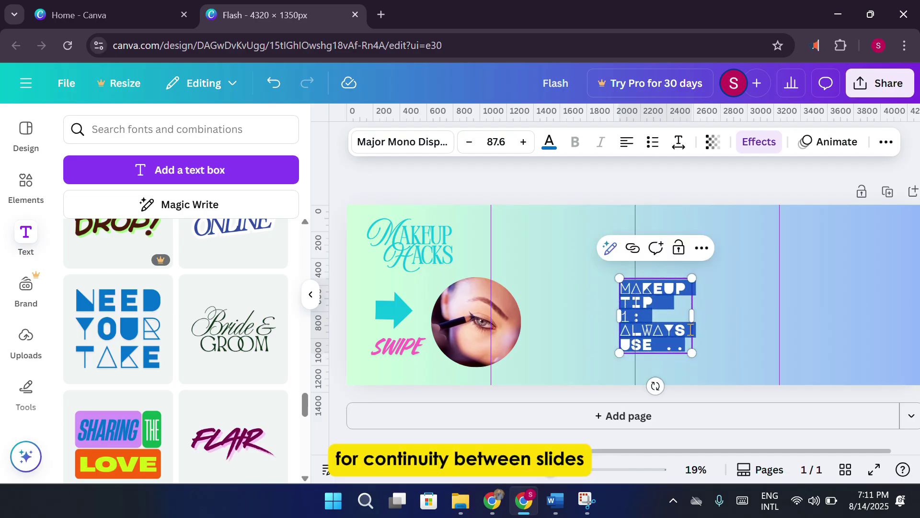
drag(689, 357, 705, 367)
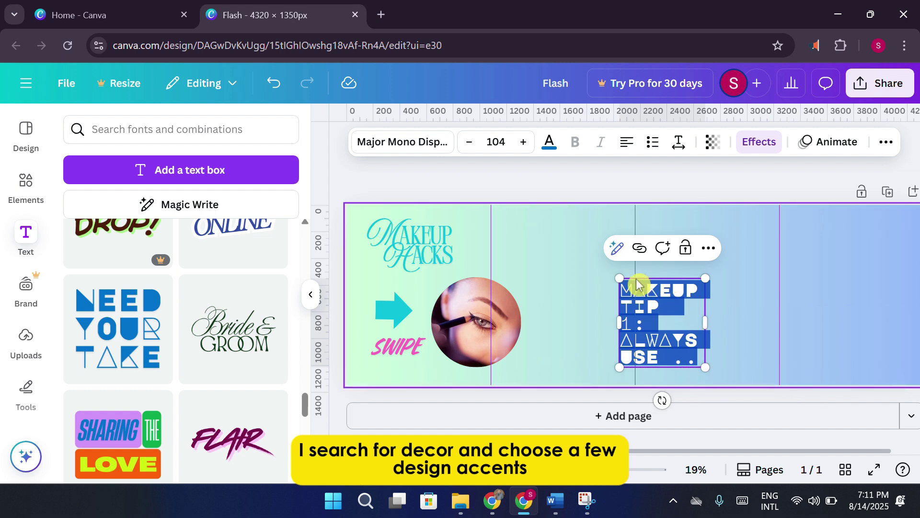
drag(619, 322, 573, 322)
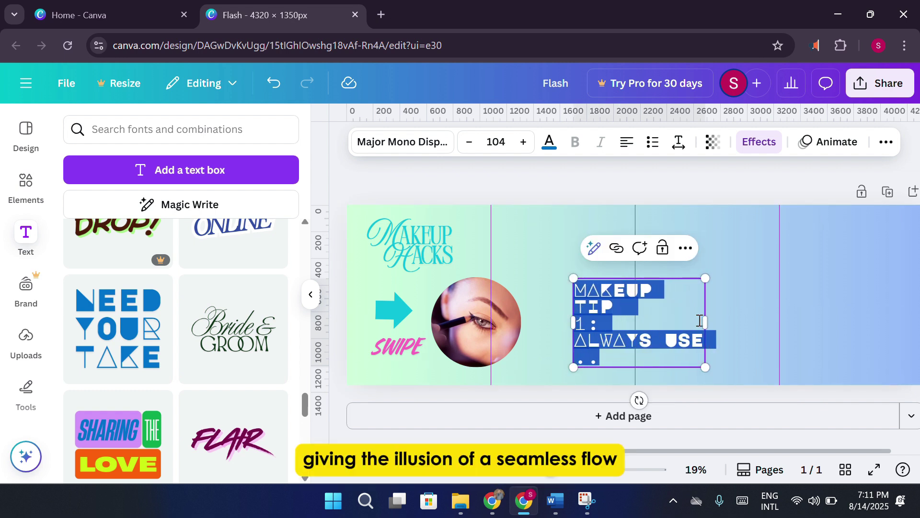
drag(704, 322, 754, 315)
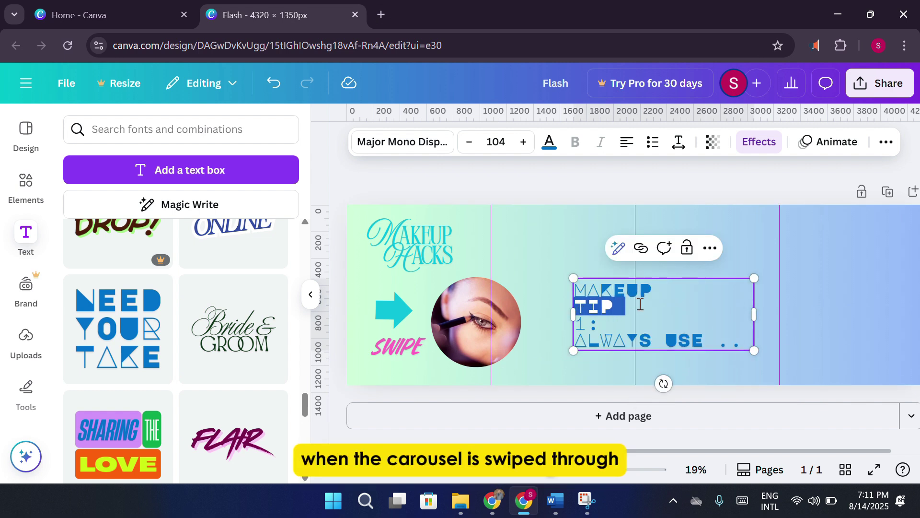
click(687, 284)
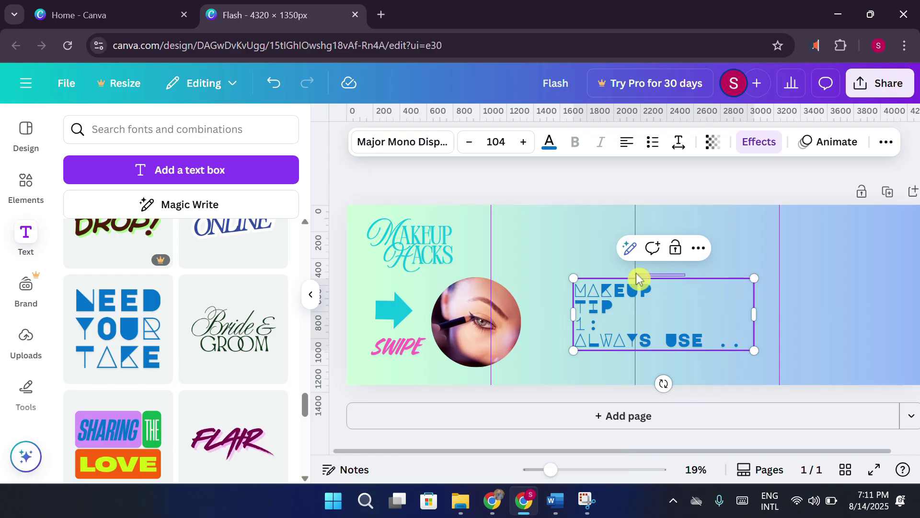
- Move the tip text to the top of the second panel, shrinking it to fit
drag(674, 308, 608, 250)
drag(679, 248, 624, 253)
drag(620, 297, 601, 278)
drag(565, 254, 582, 261)
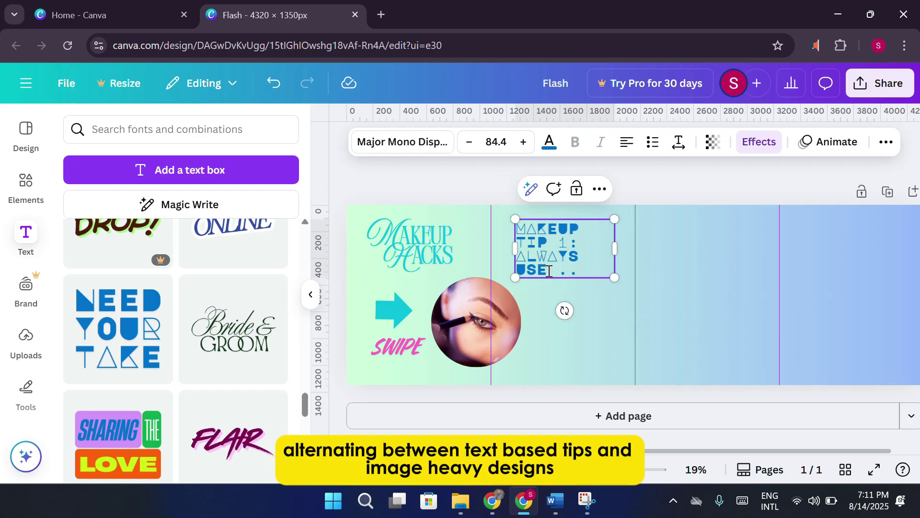
click(610, 289)
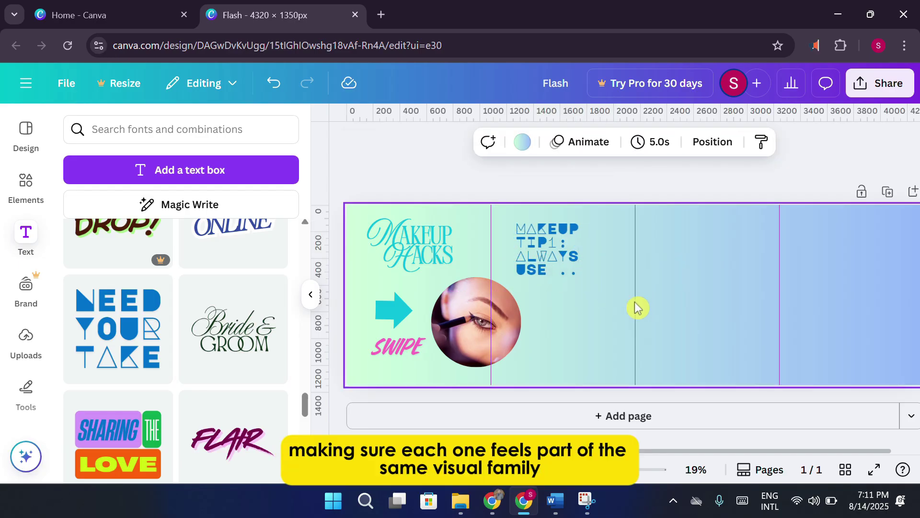
- Duplicate the tip text into the third panel, change it to TIP2 and color it pink
click(551, 249)
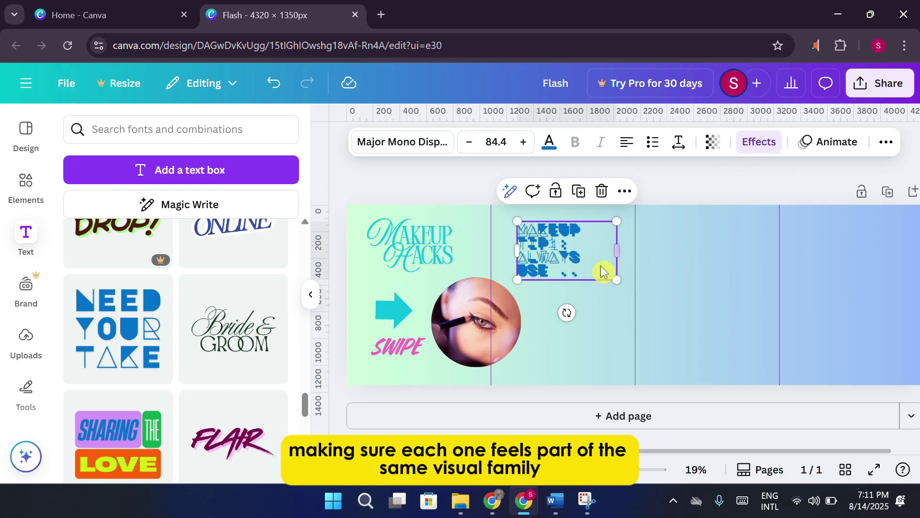
drag(577, 255, 698, 255)
double_click(705, 247)
click(706, 246)
key(BackSpace)
text(2:)
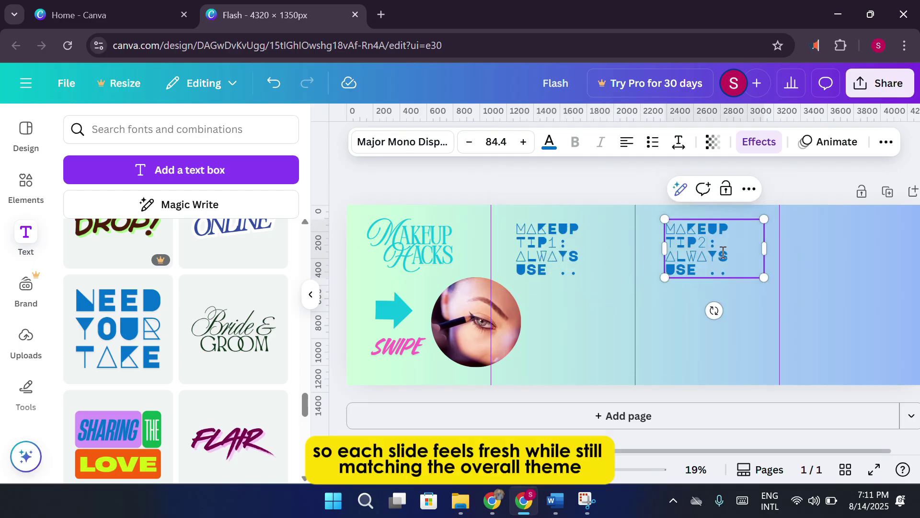
drag(745, 277, 666, 224)
click(550, 141)
click(208, 229)
- Copy the pink TIP2 text into the fourth panel and make it black
click(766, 345)
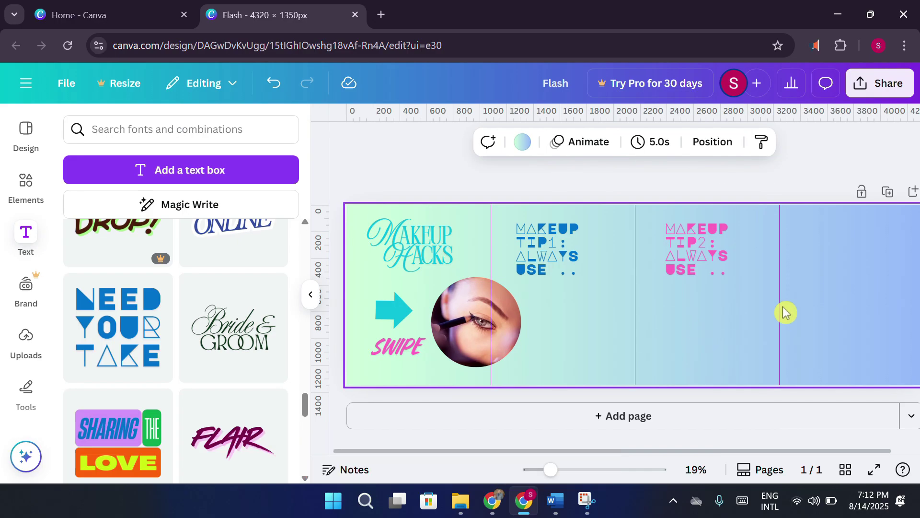
click(728, 252)
key(ctrl+d)
drag(728, 252, 869, 252)
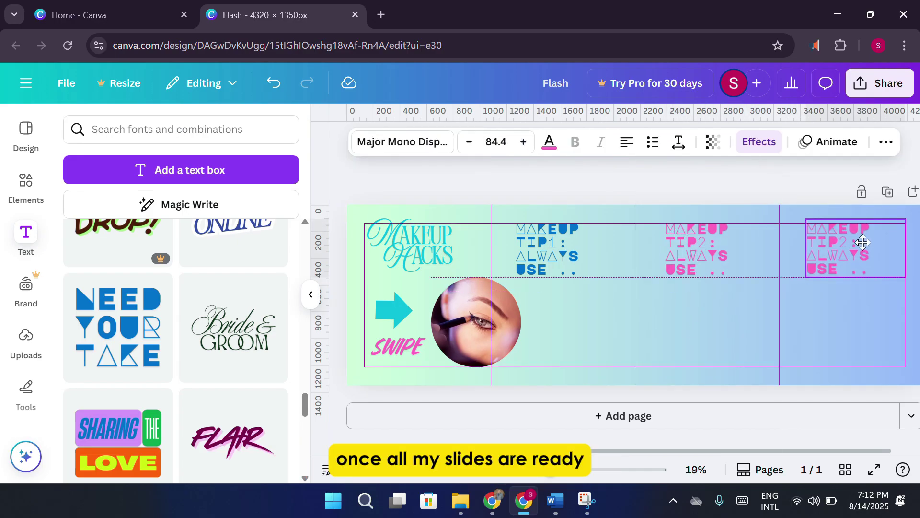
click(549, 142)
click(111, 230)
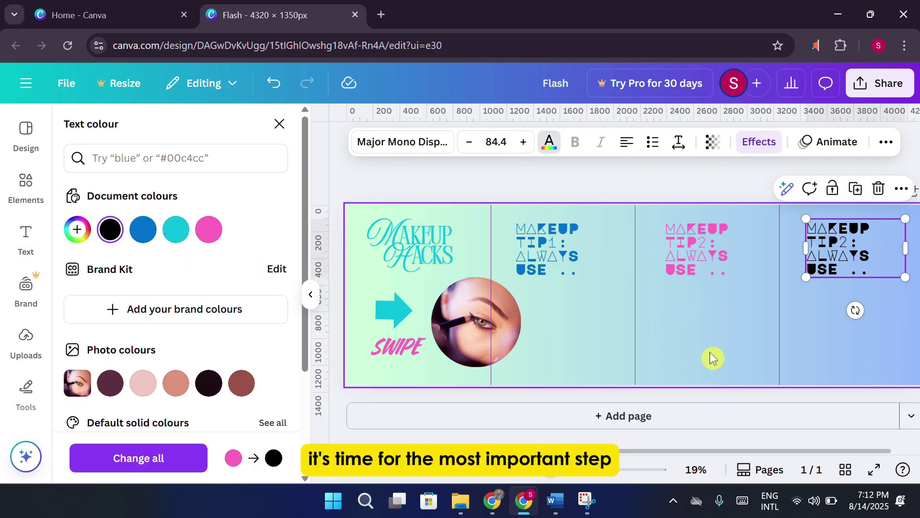
click(714, 357)
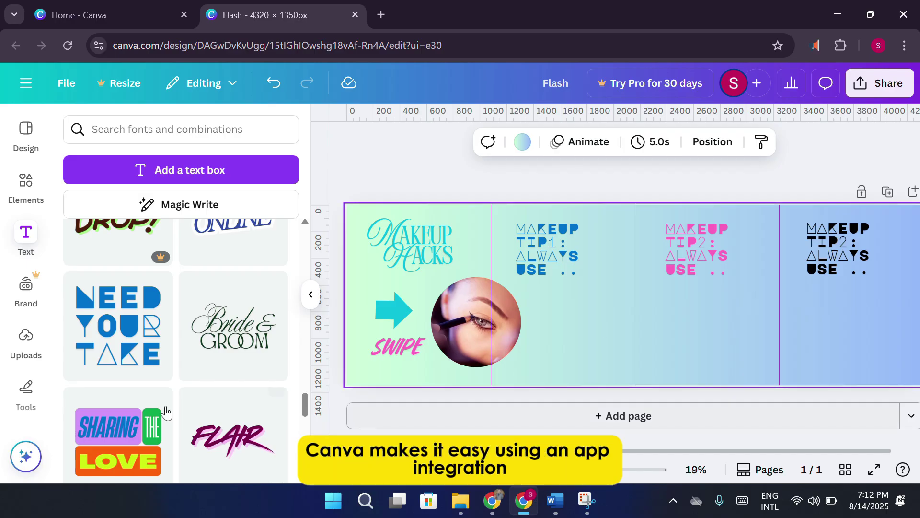
- Search Apps for IMAGE SPLITTER and open the Image Splitter app
scroll(27, 357, down, 5)
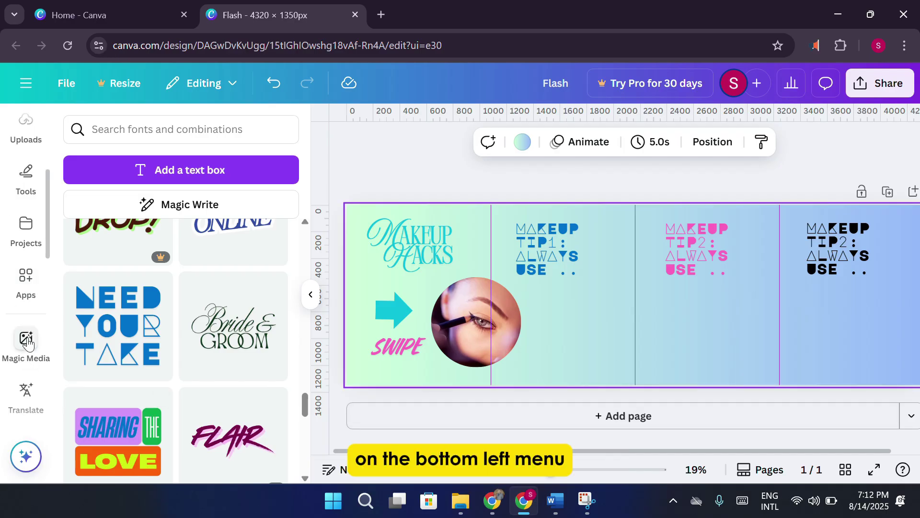
click(25, 287)
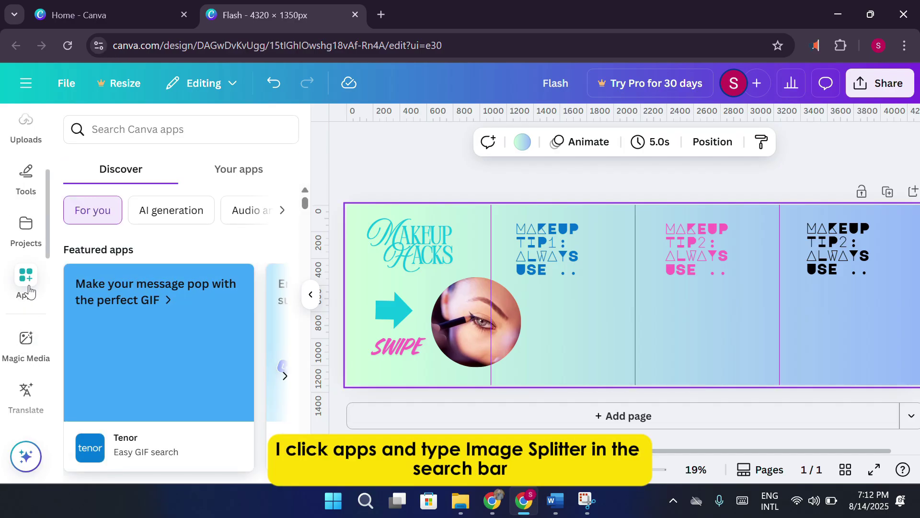
click(214, 139)
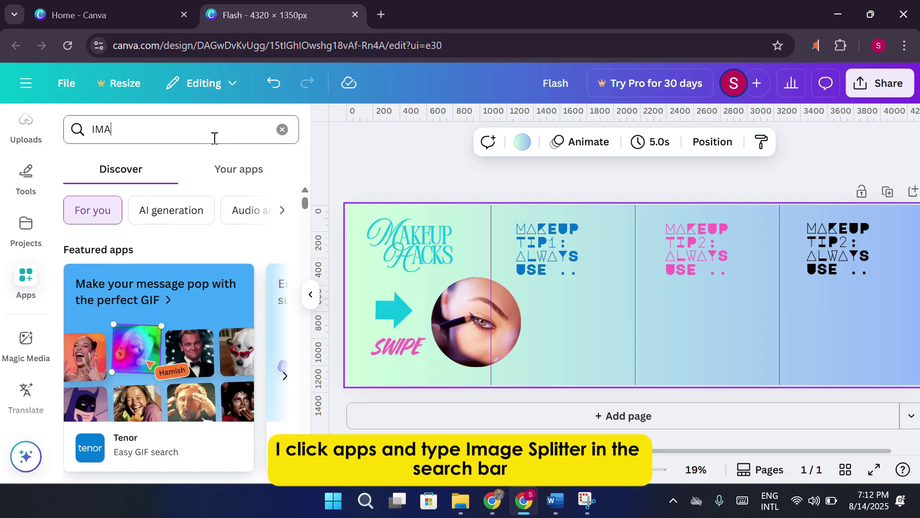
text(IMAGE SPLITTER)
key(Return)
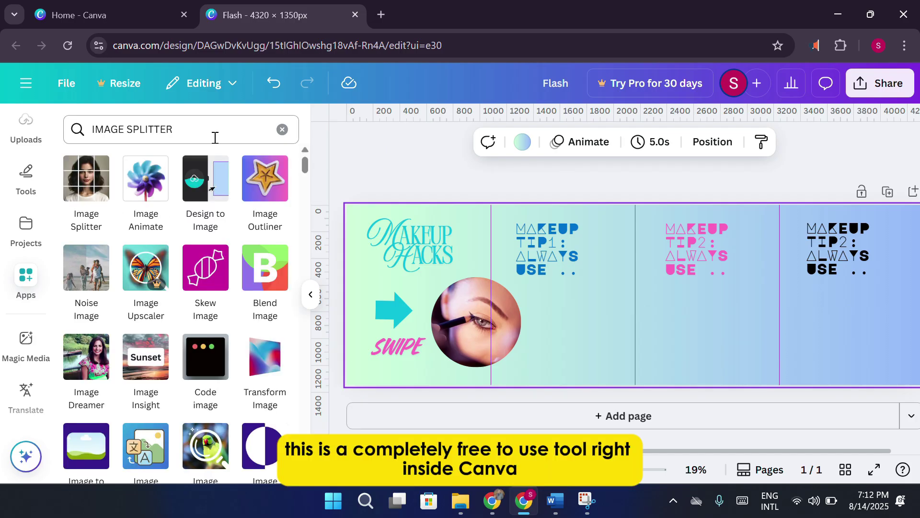
click(97, 190)
click(242, 413)
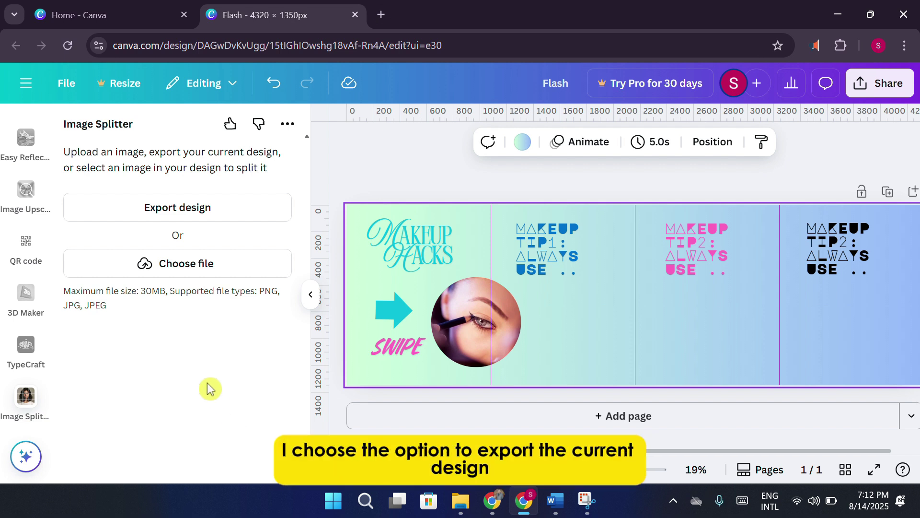
- Export the current design as a JPG into Image Splitter
click(174, 213)
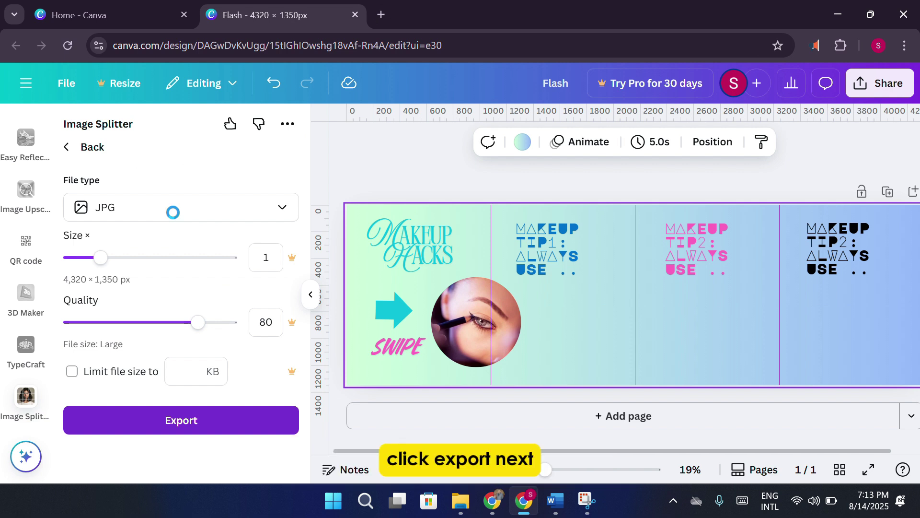
click(146, 412)
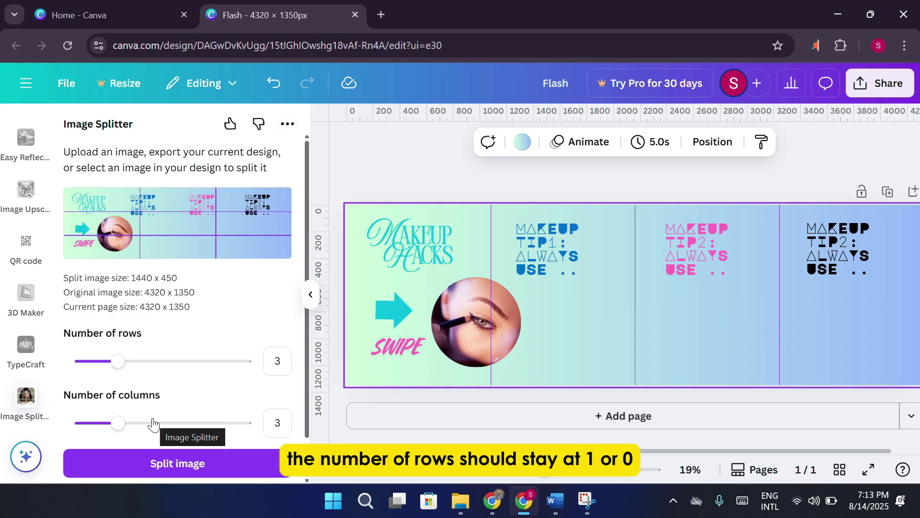
- Set the split to 1 row and 4 columns and split the design
double_click(285, 361)
text(0)
double_click(284, 421)
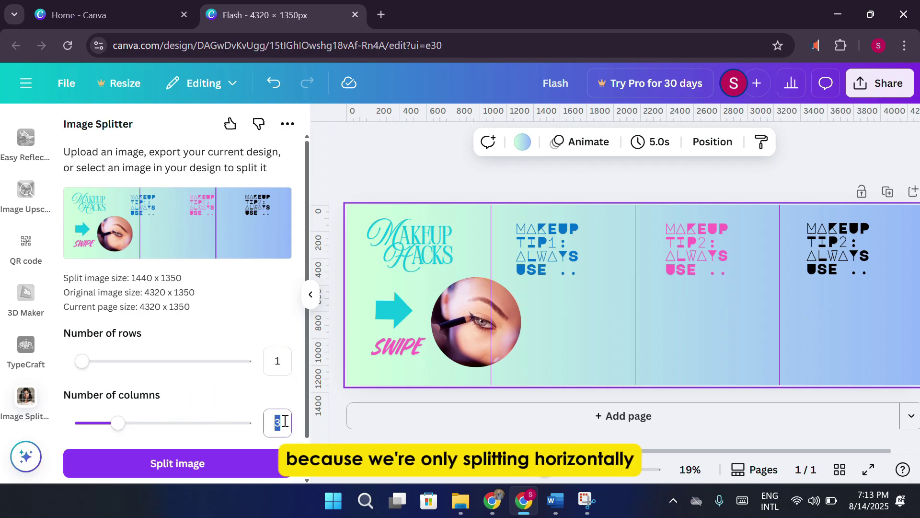
text(4)
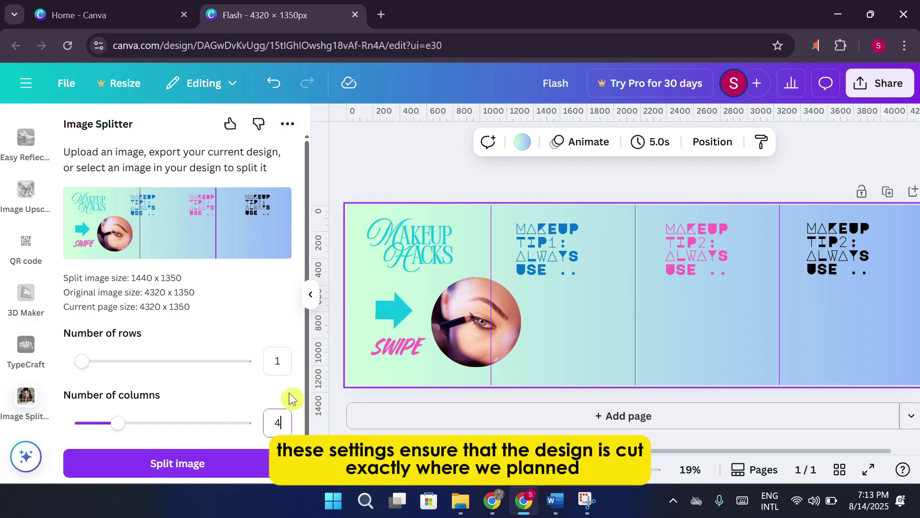
click(237, 459)
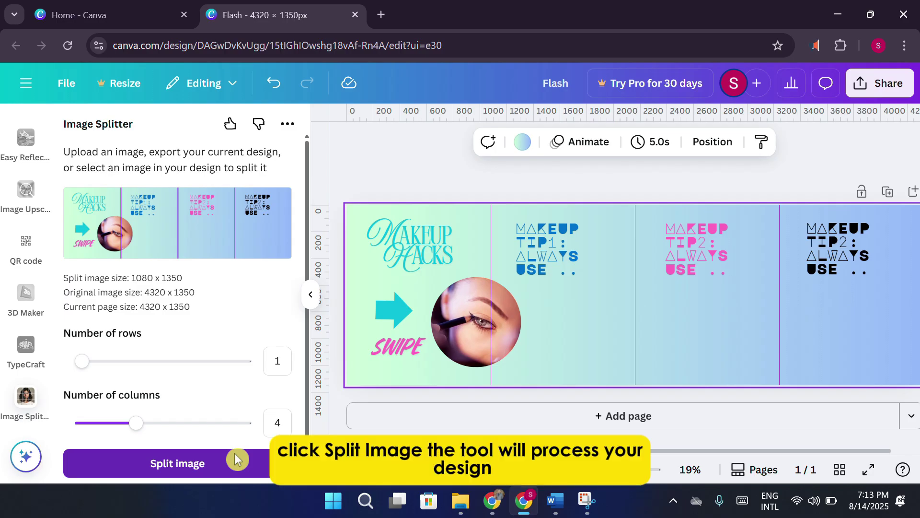
click(236, 459)
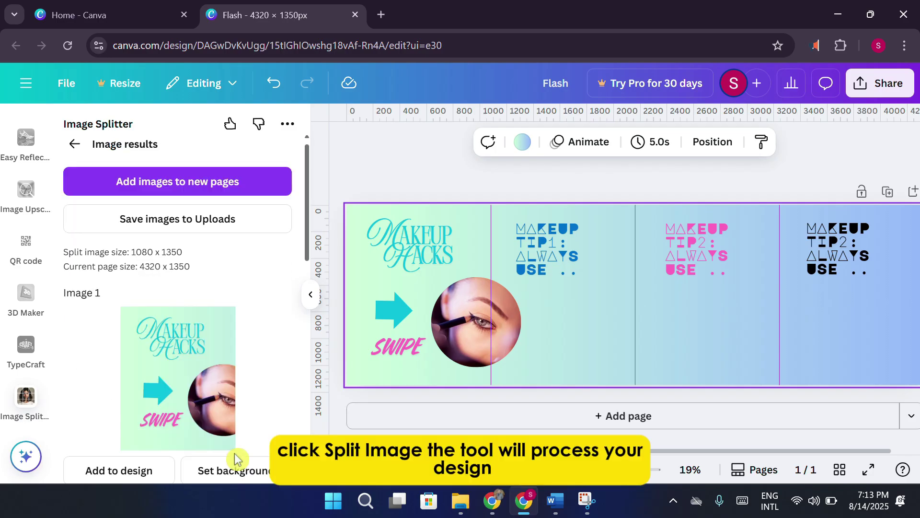
- Add the split images to new pages, reload the editor and reopen Image Splitter
click(207, 192)
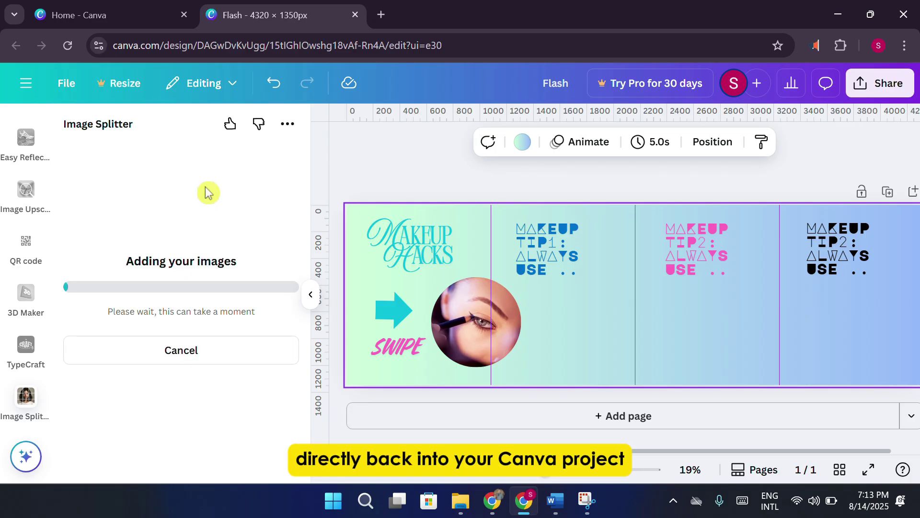
key(F5)
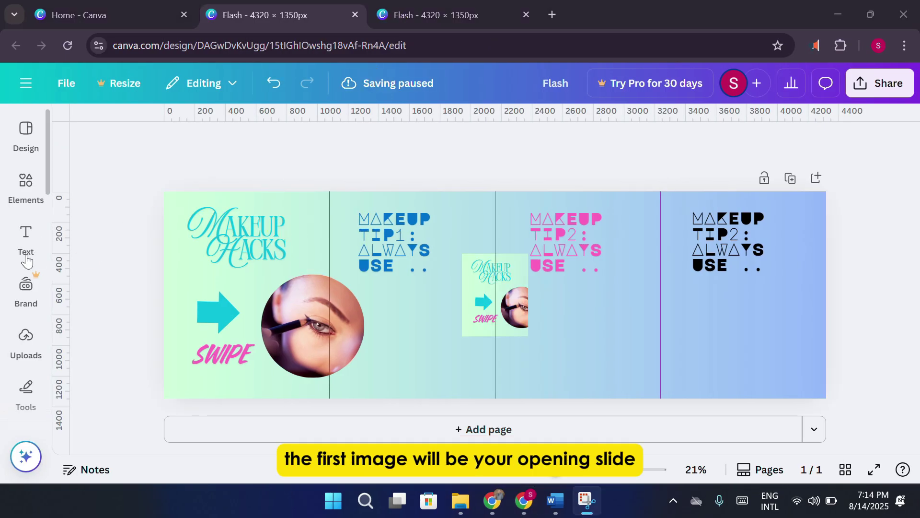
scroll(36, 302, down, 10)
click(28, 395)
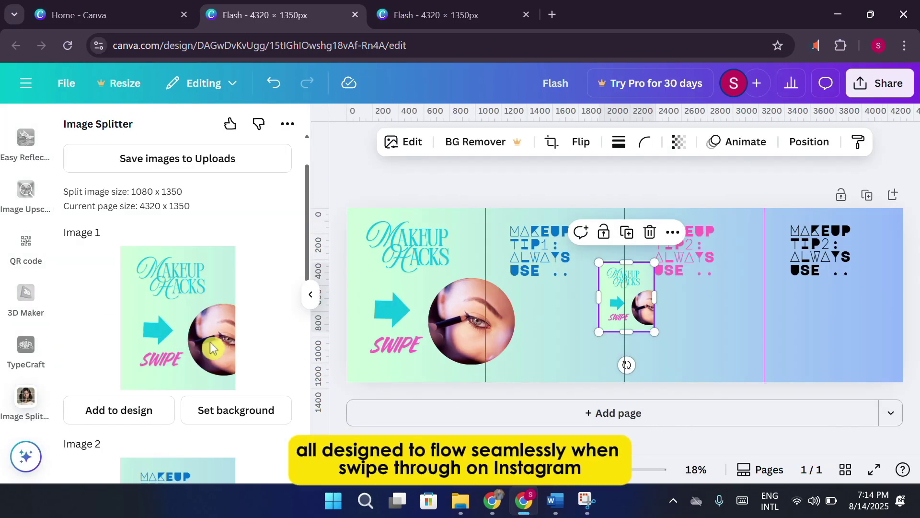
- Delete the stray thumbnail image and undo the extra blank page
scroll(216, 345, down, 5)
scroll(182, 293, down, 4)
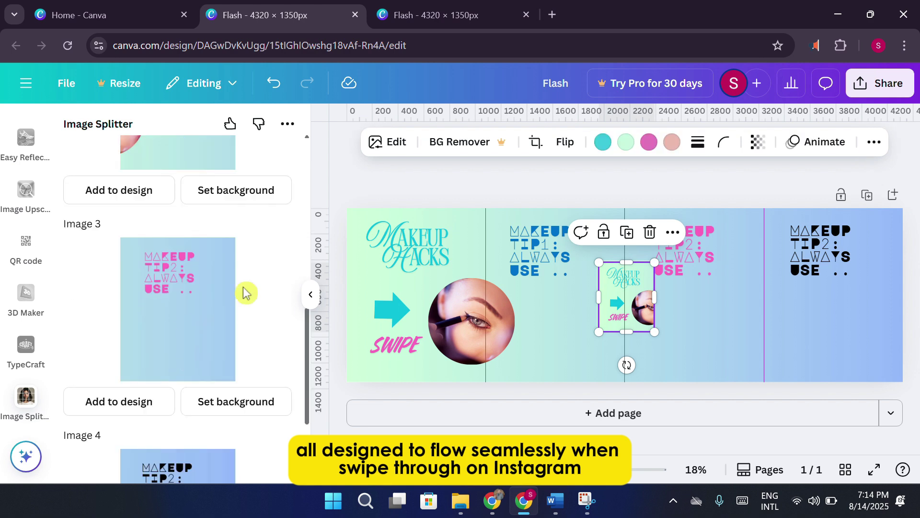
scroll(228, 297, down, 3)
drag(642, 286, 630, 228)
drag(629, 265, 640, 353)
key(ctrl+z)
click(626, 254)
key(Delete)
click(645, 416)
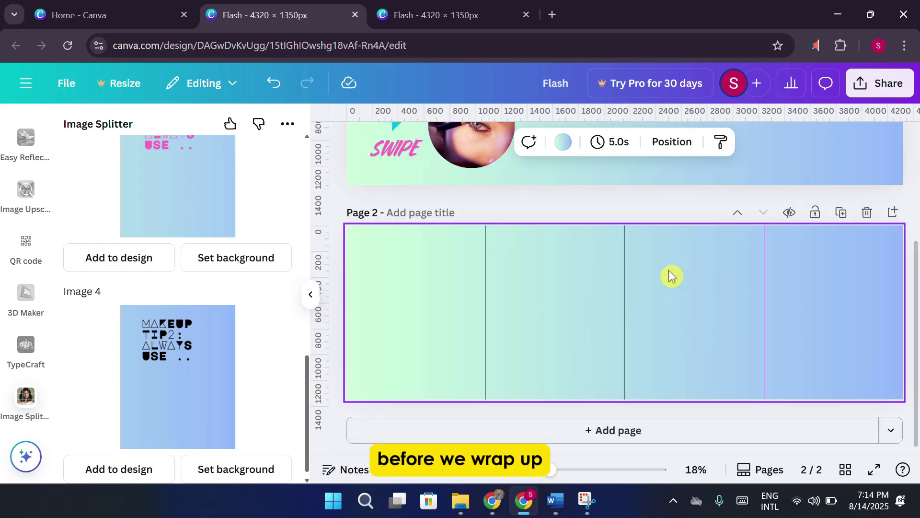
key(ctrl+z)
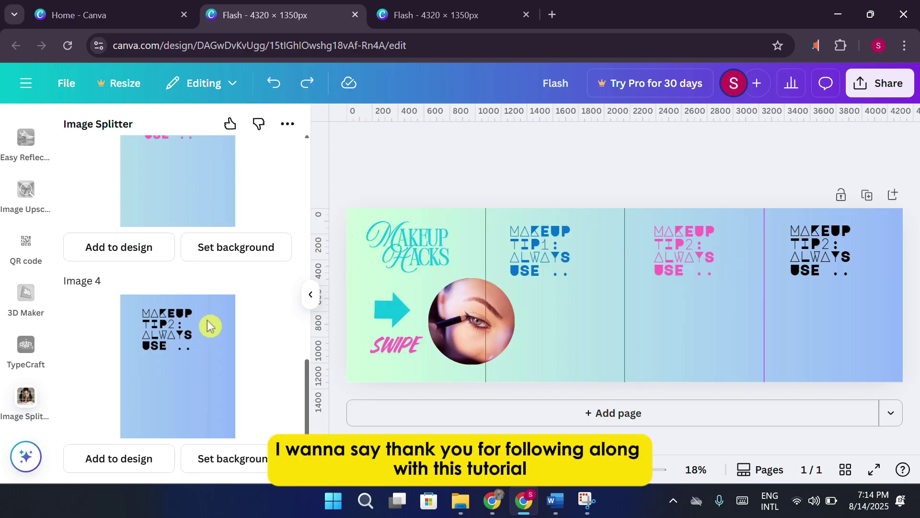
scroll(214, 307, up, 15)
scroll(236, 343, down, 10)
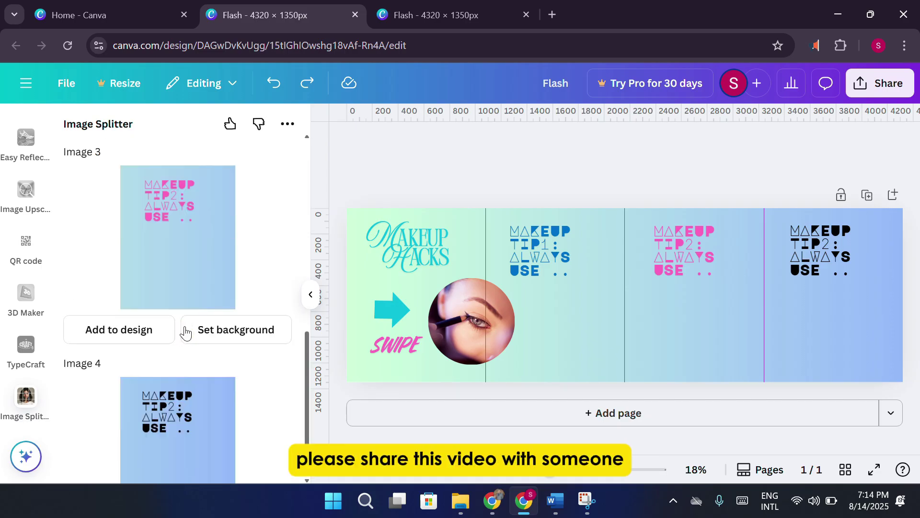
scroll(166, 319, up, 10)
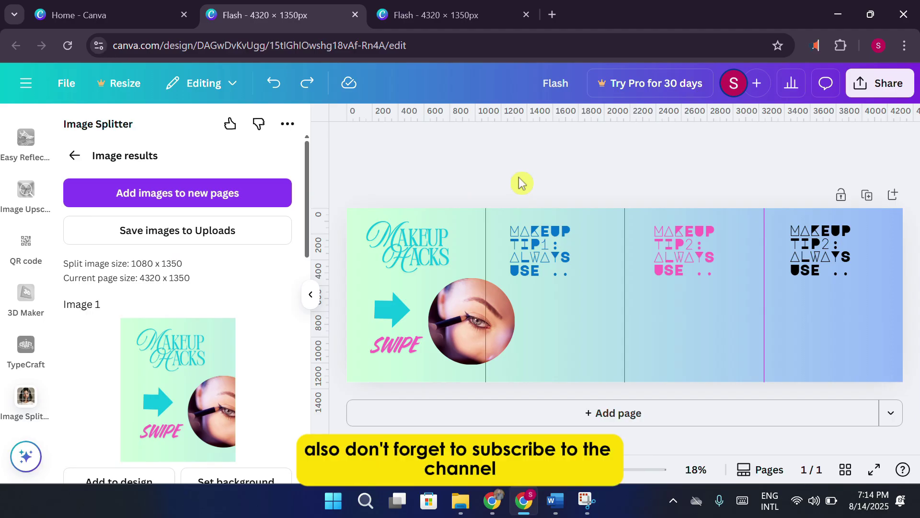
- Switch to the Home - Canva tab and minimize the browser
click(91, 18)
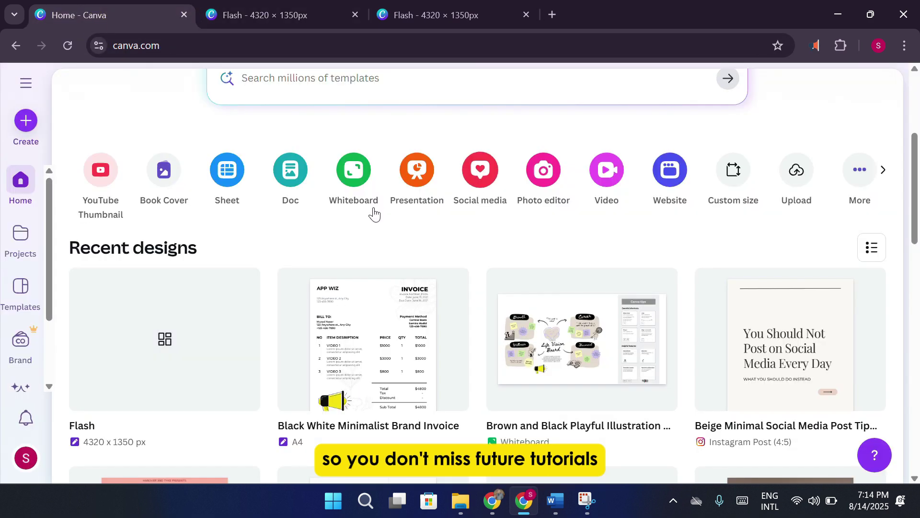
click(838, 15)
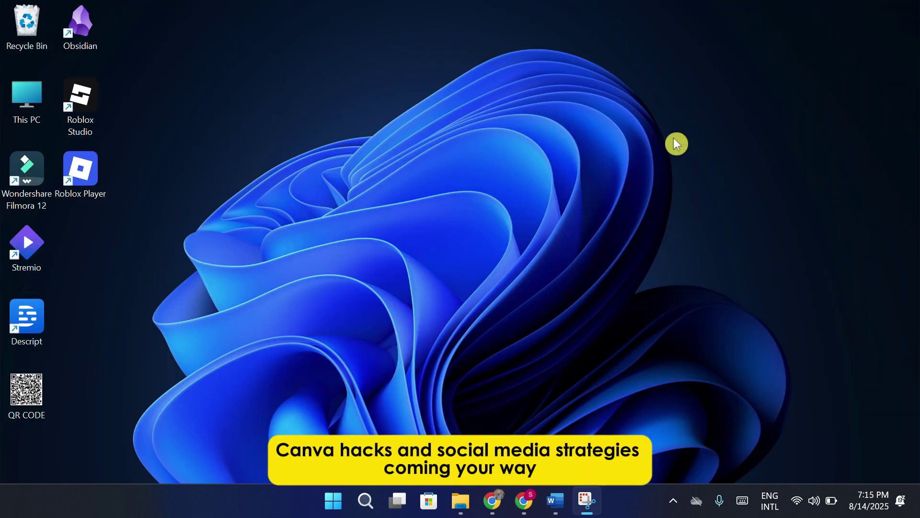